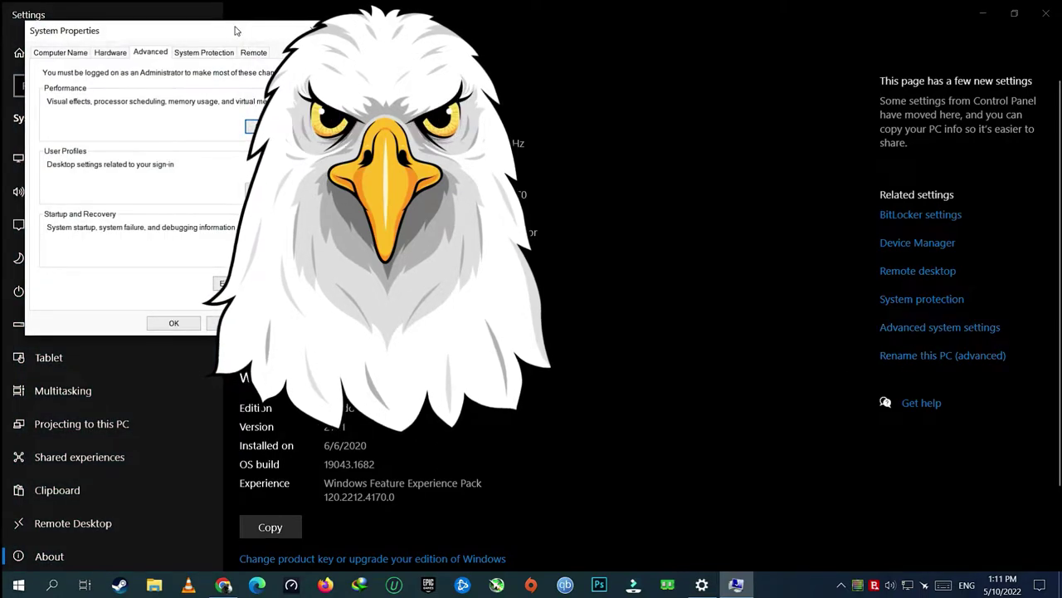
Limit the performance visual effects to shadows under the mouse pointer, shadows under windows and smooth screen font edges, then close System Properties and Settings.
left_click(445, 249)
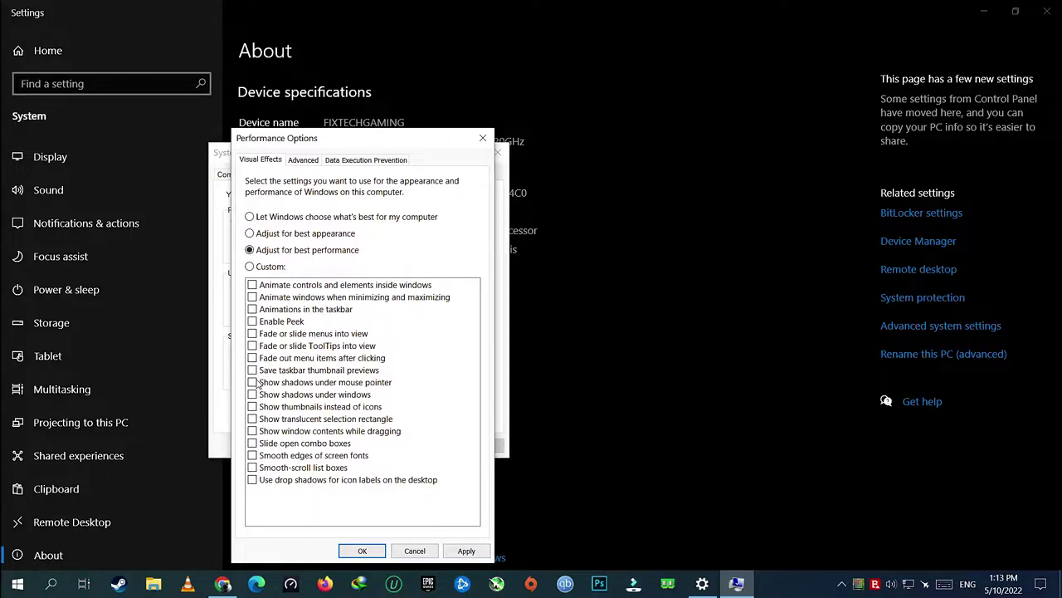
left_click(252, 382)
left_click(253, 394)
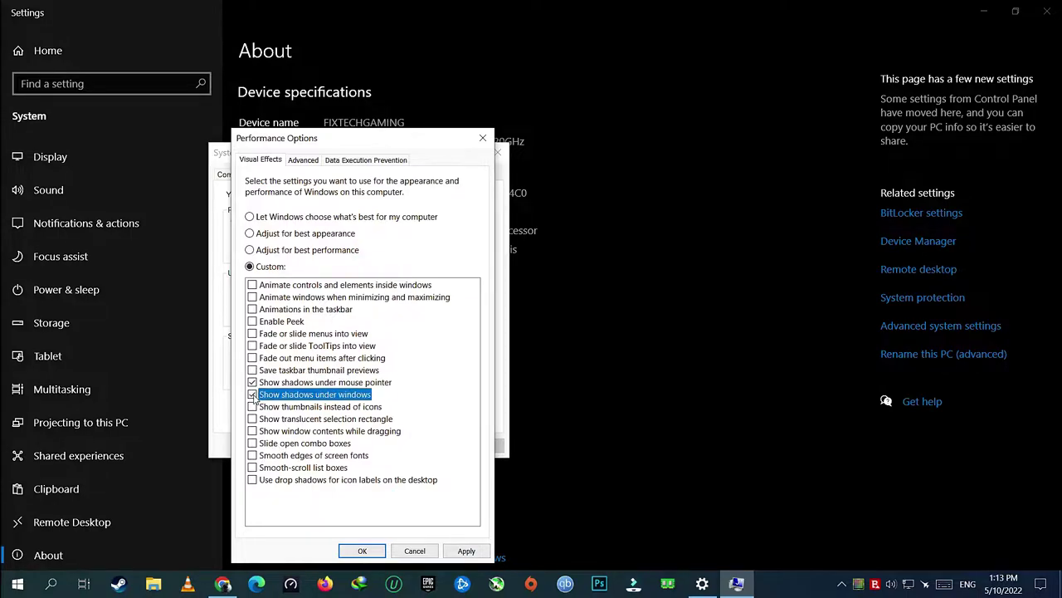
left_click(252, 456)
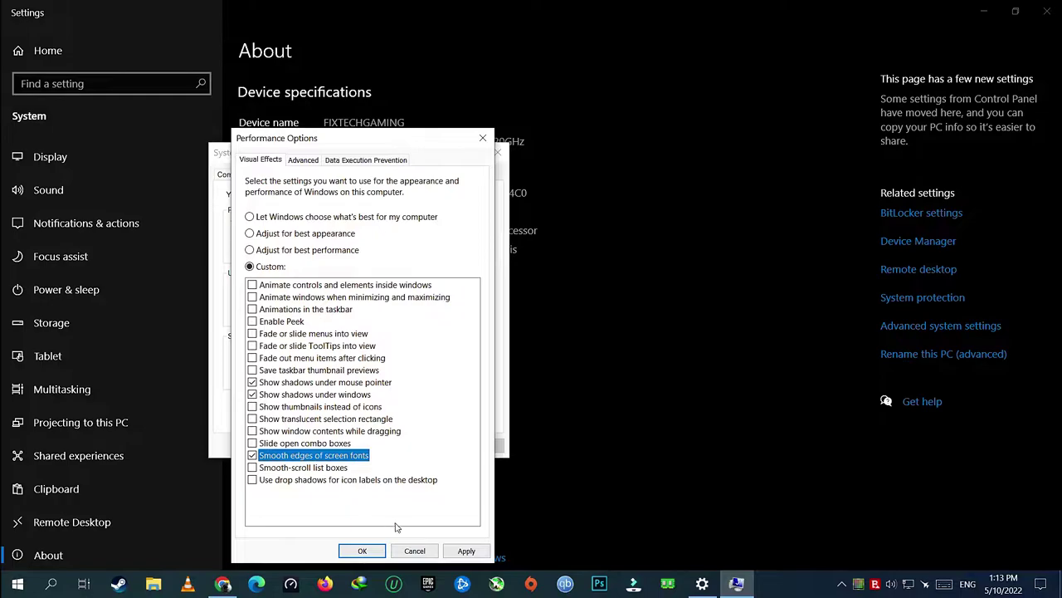
left_click(456, 554)
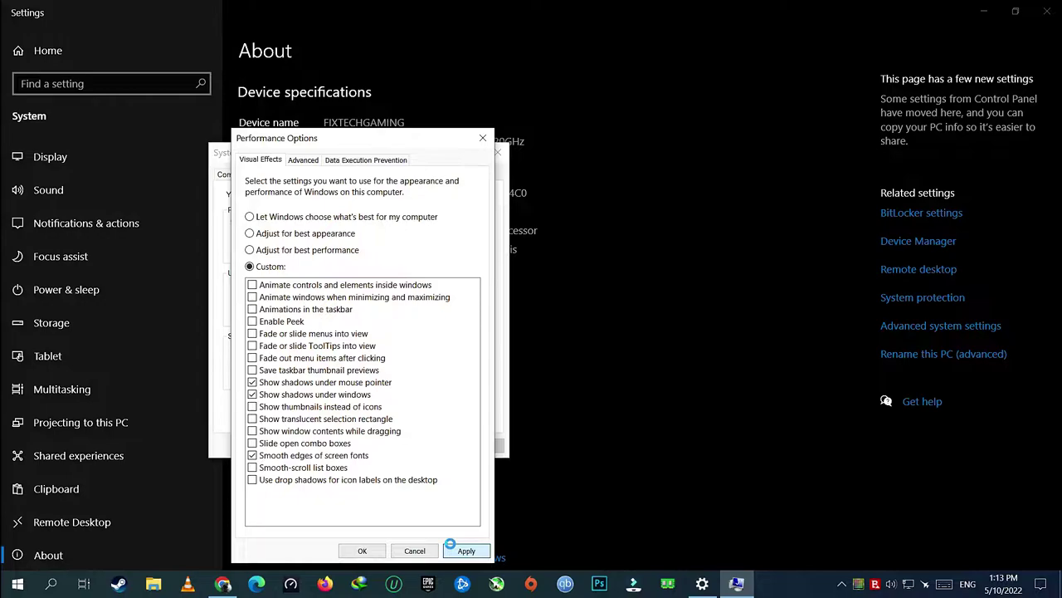
left_click(375, 555)
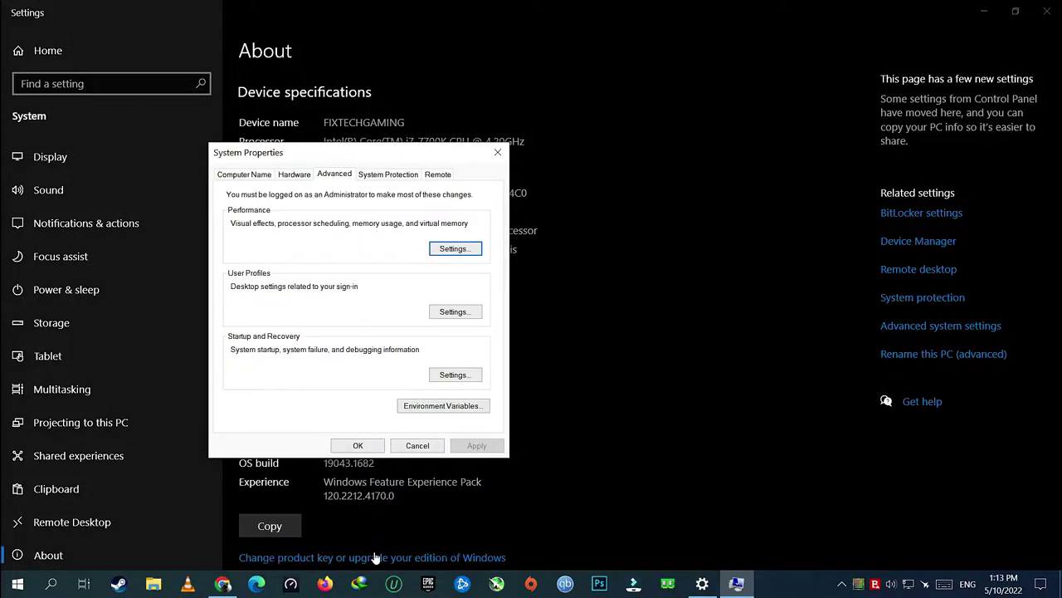
left_click(353, 445)
left_click(1046, 10)
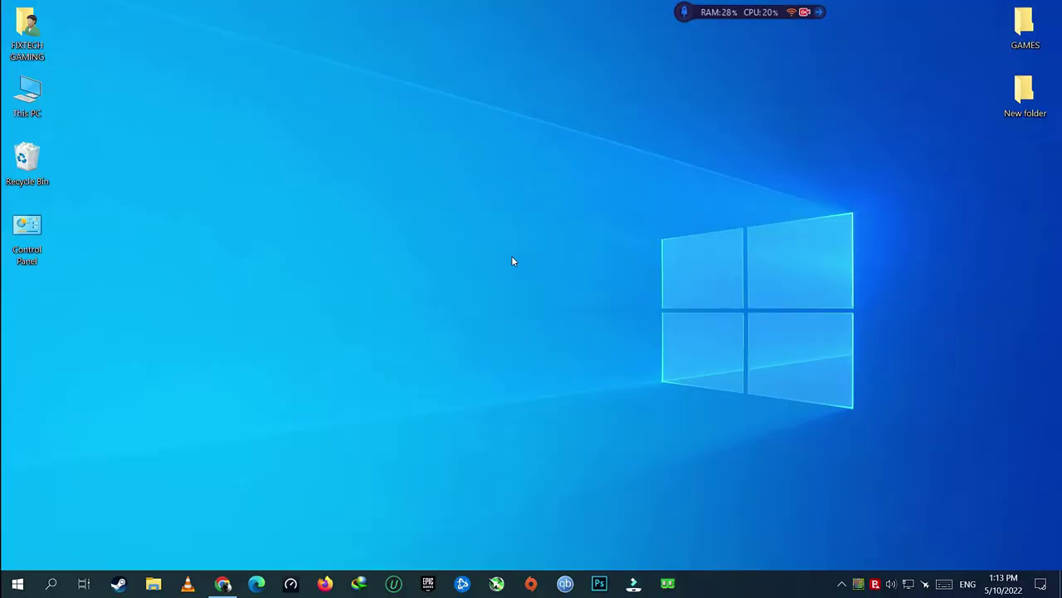
right_click(513, 261)
left_click(438, 302)
right_click(274, 207)
left_click(225, 241)
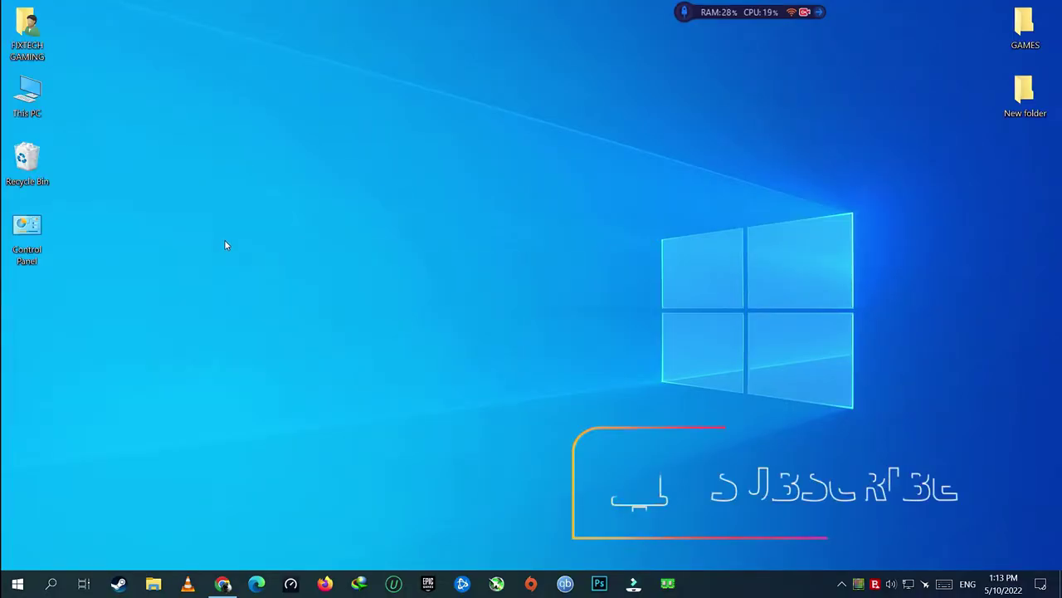
Open the Privacy category in Windows Settings.
left_click(8, 587)
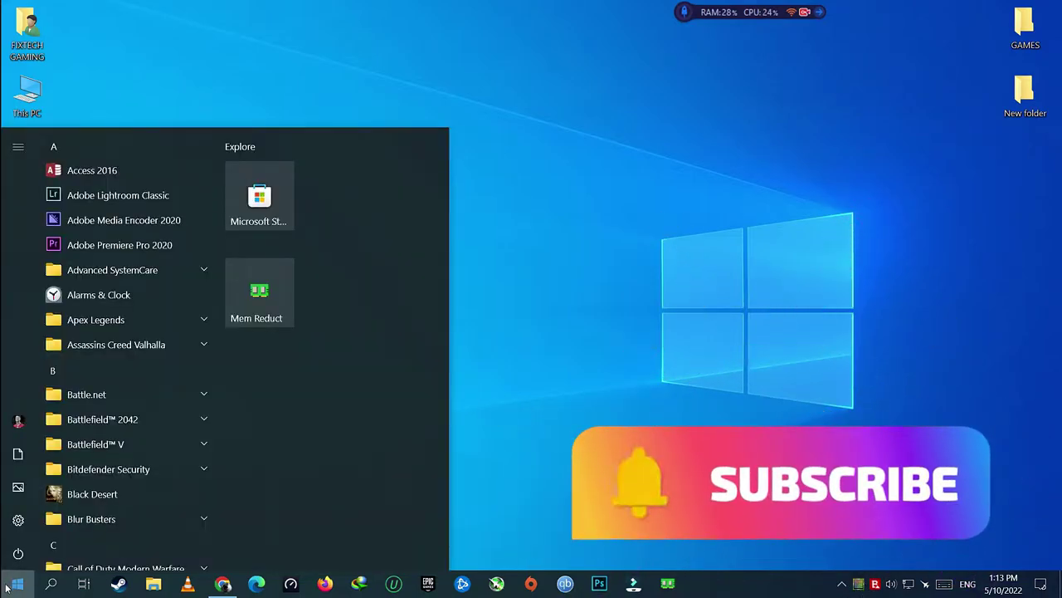
mouse_move(22, 531)
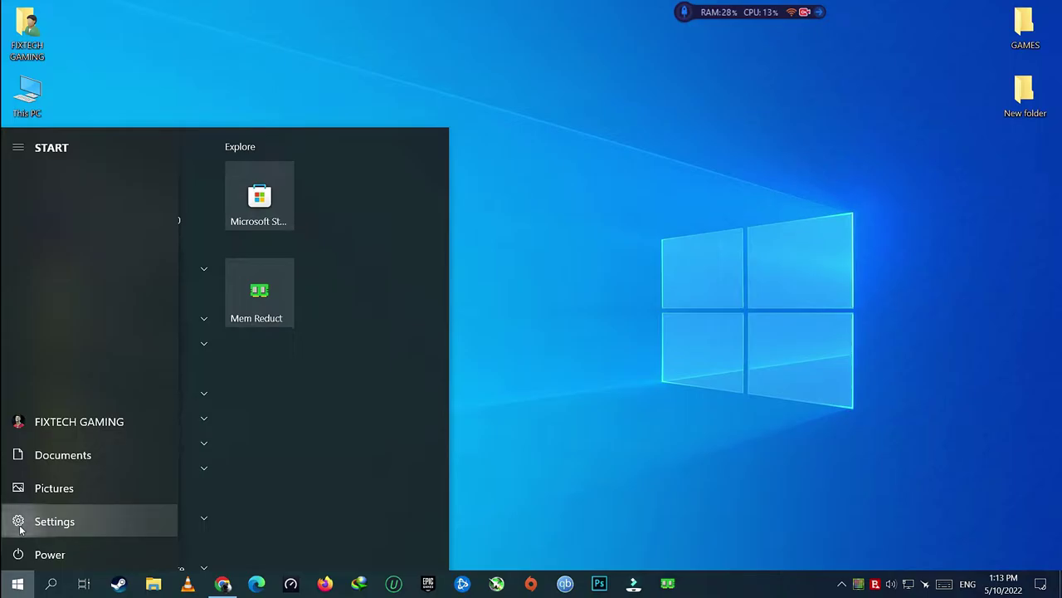
left_click(22, 530)
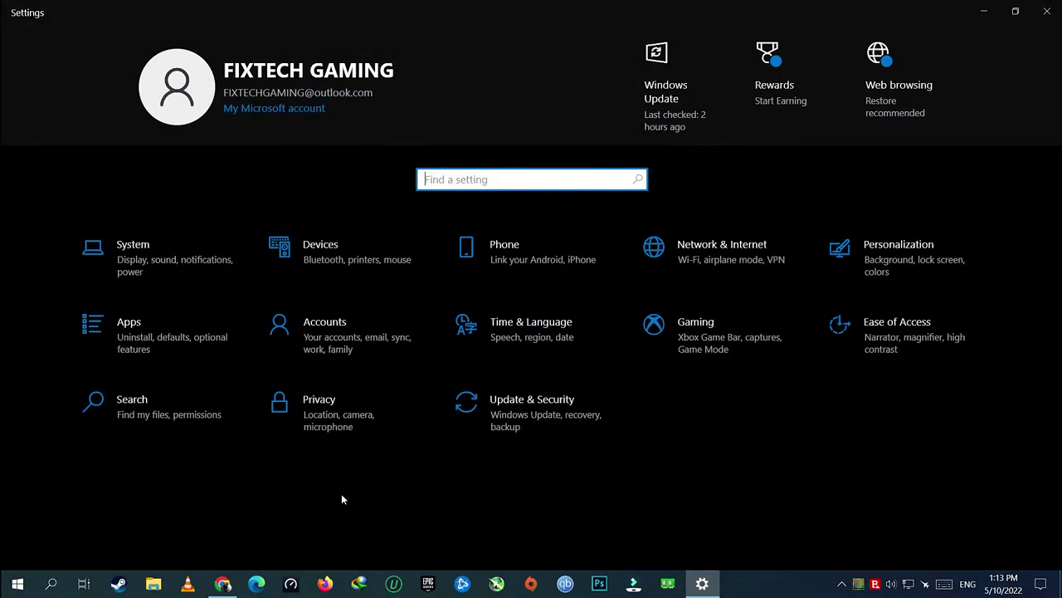
left_click(311, 419)
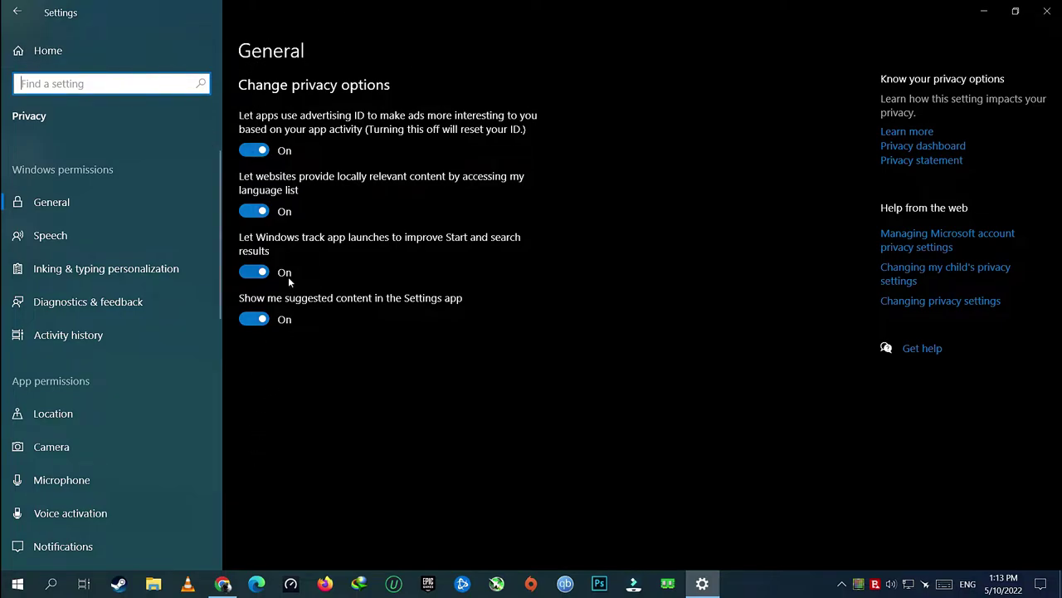
Turn off advertising ID, website language list access, app launch tracking and suggested content in the general privacy options.
left_click(271, 153)
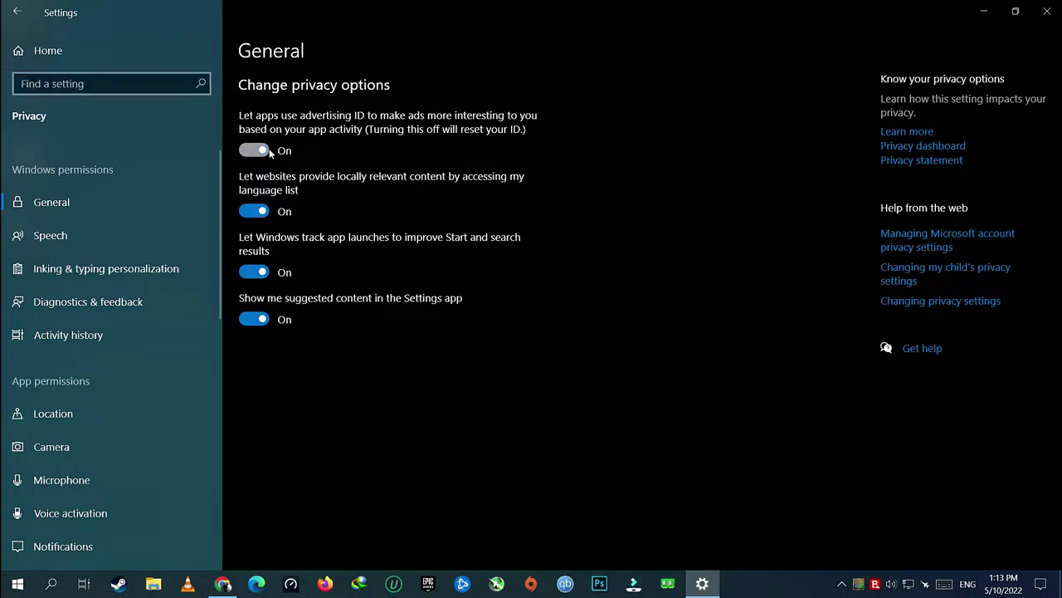
left_click(260, 211)
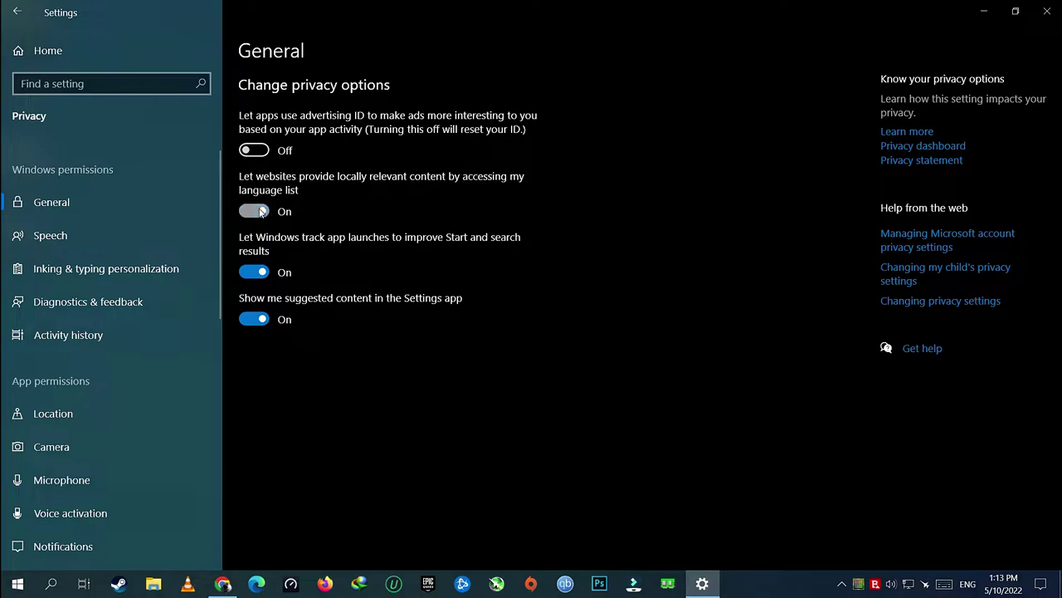
left_click(266, 272)
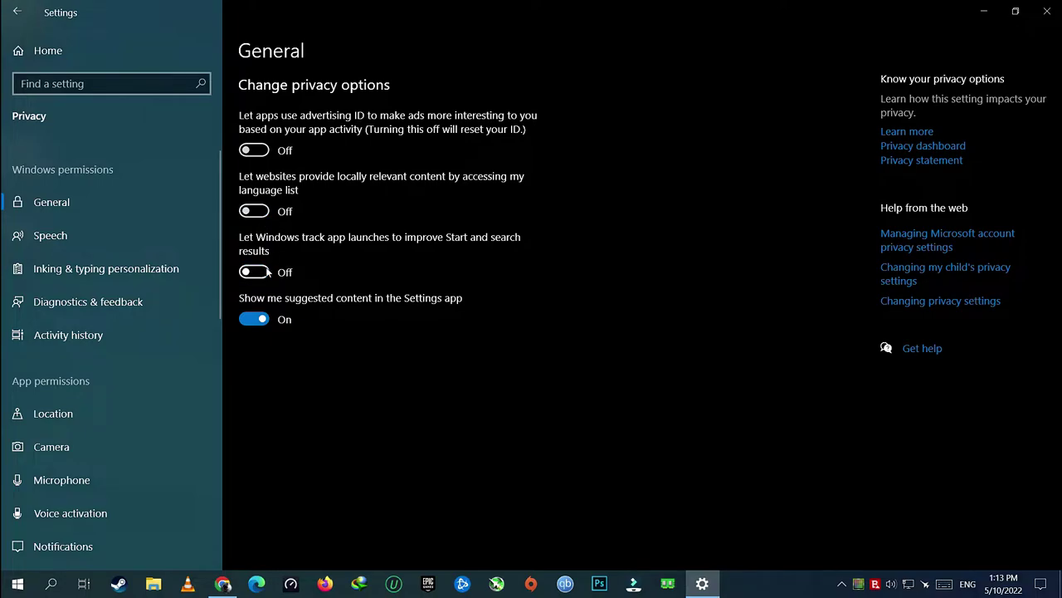
left_click(266, 322)
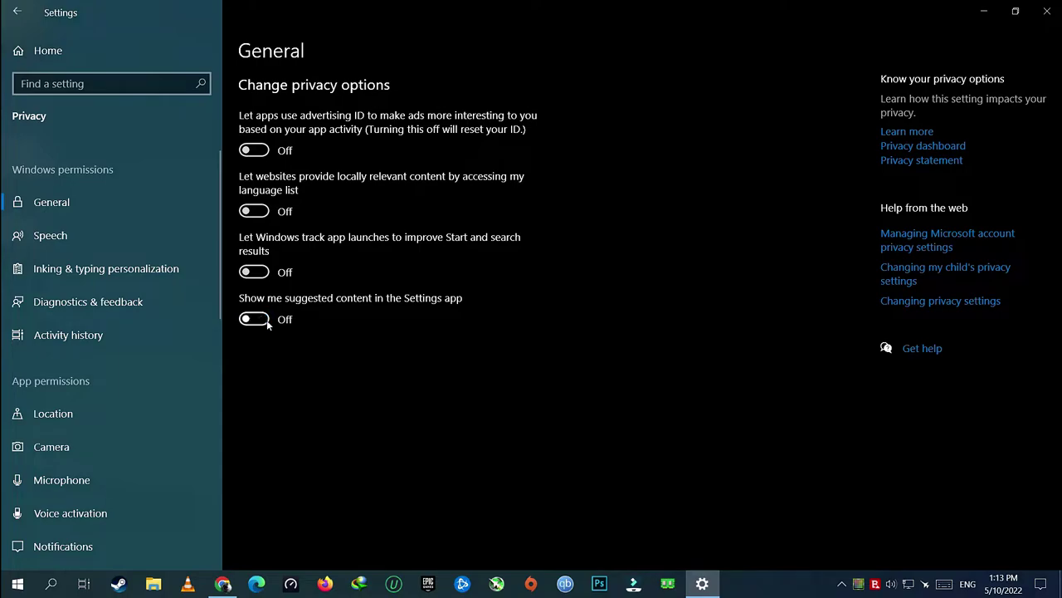
Check the Speech privacy page and turn off Inking & typing personalization.
left_click(114, 243)
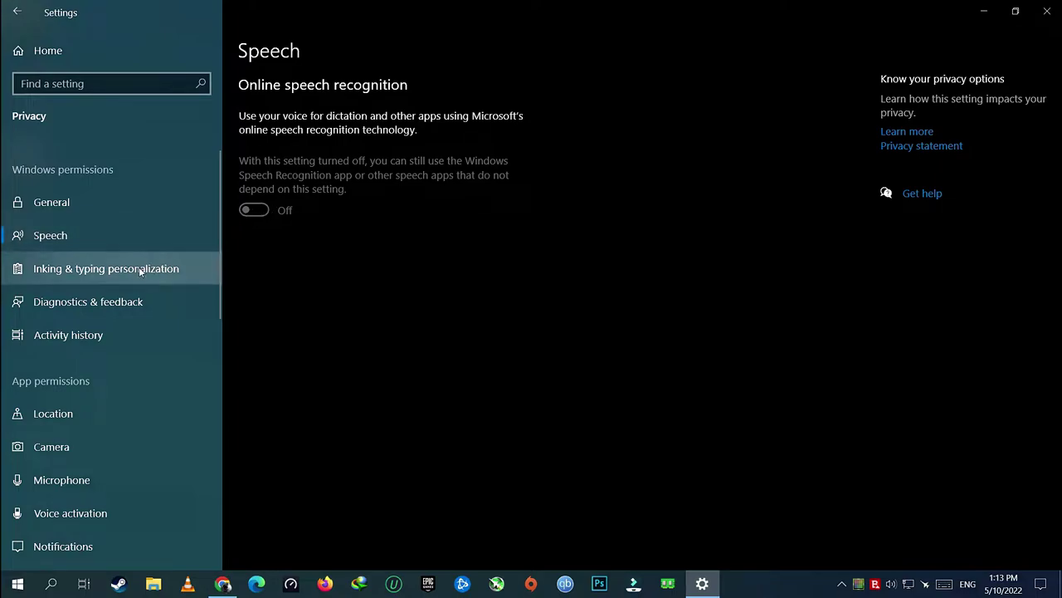
left_click(141, 270)
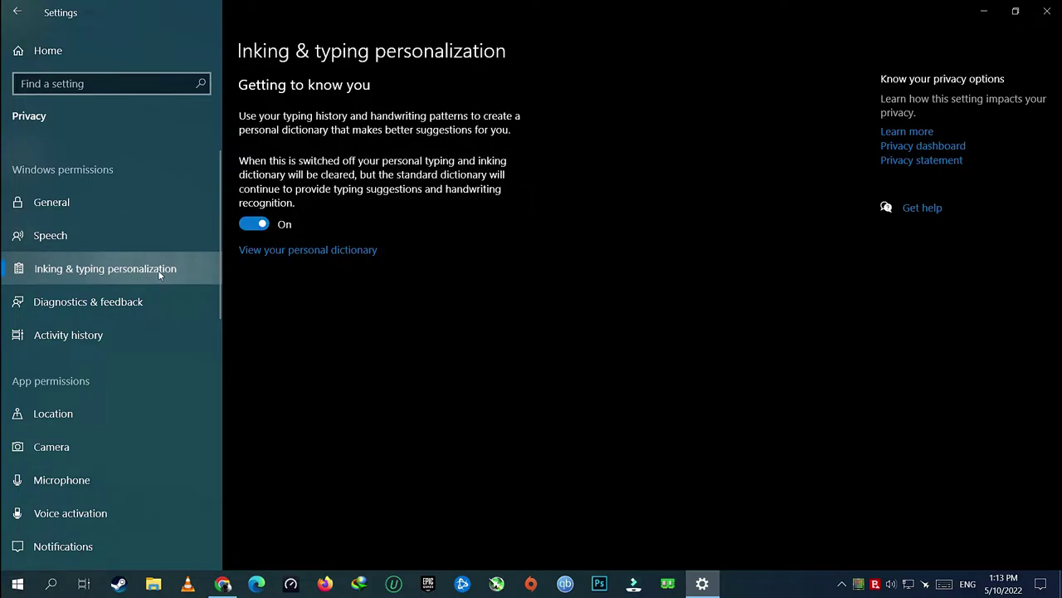
left_click(258, 224)
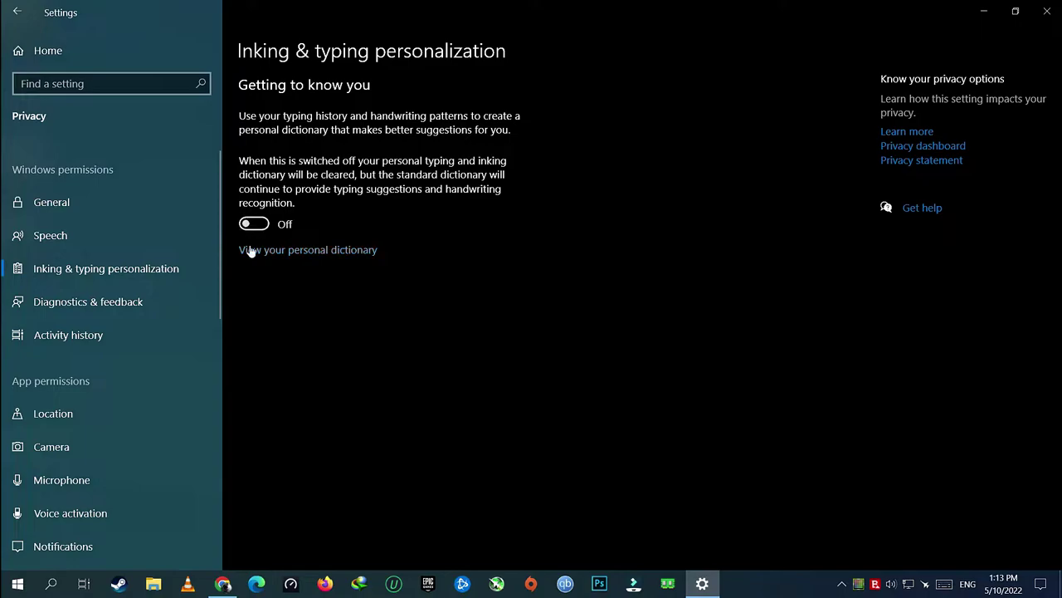
Review the Diagnostics & feedback options and the Activity history settings.
left_click(153, 302)
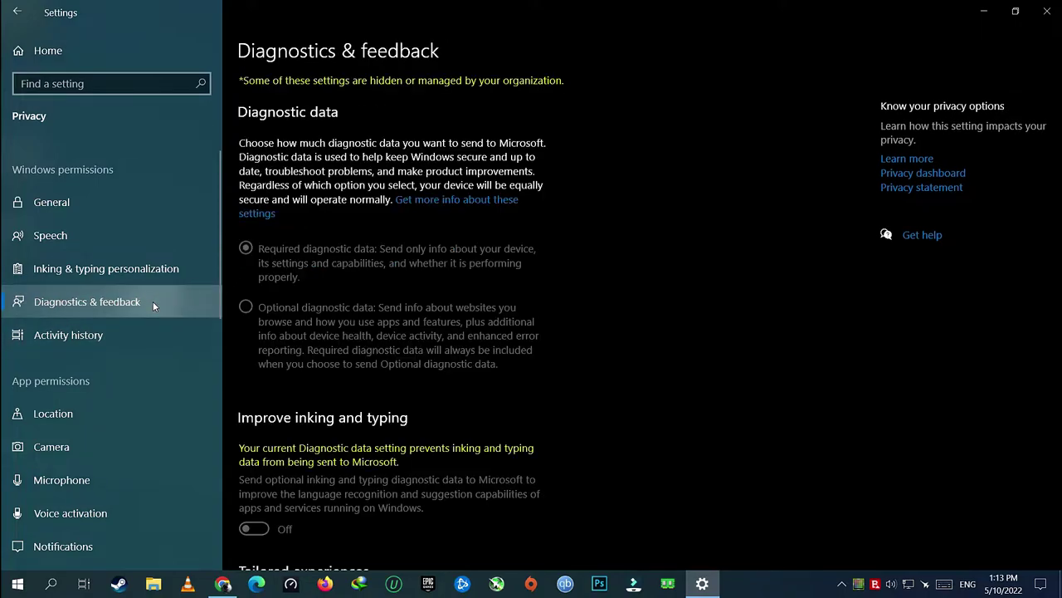
scroll(304, 368, "down", 3)
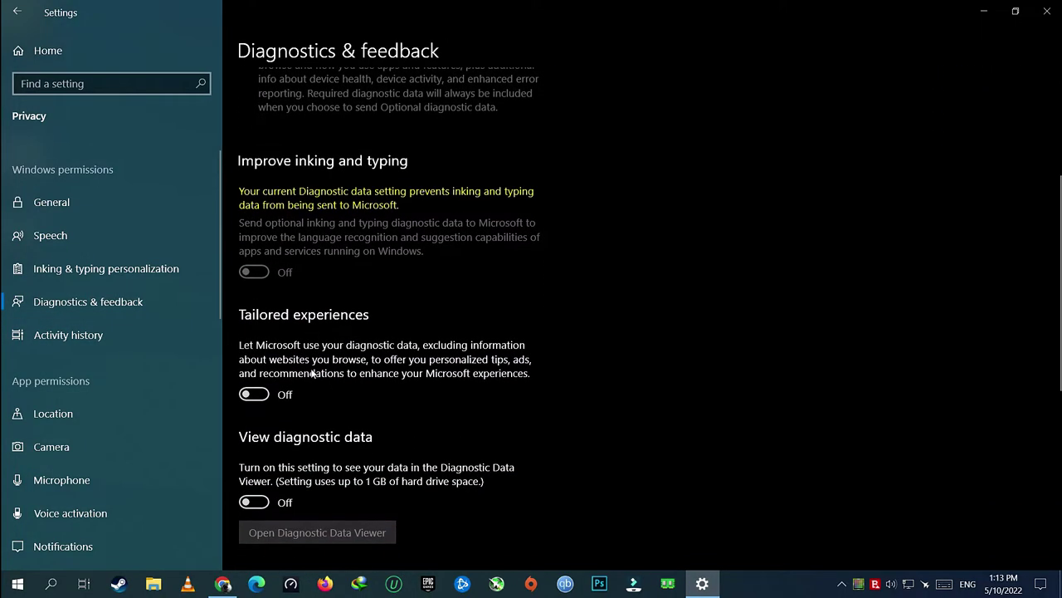
scroll(277, 477, "down", 5)
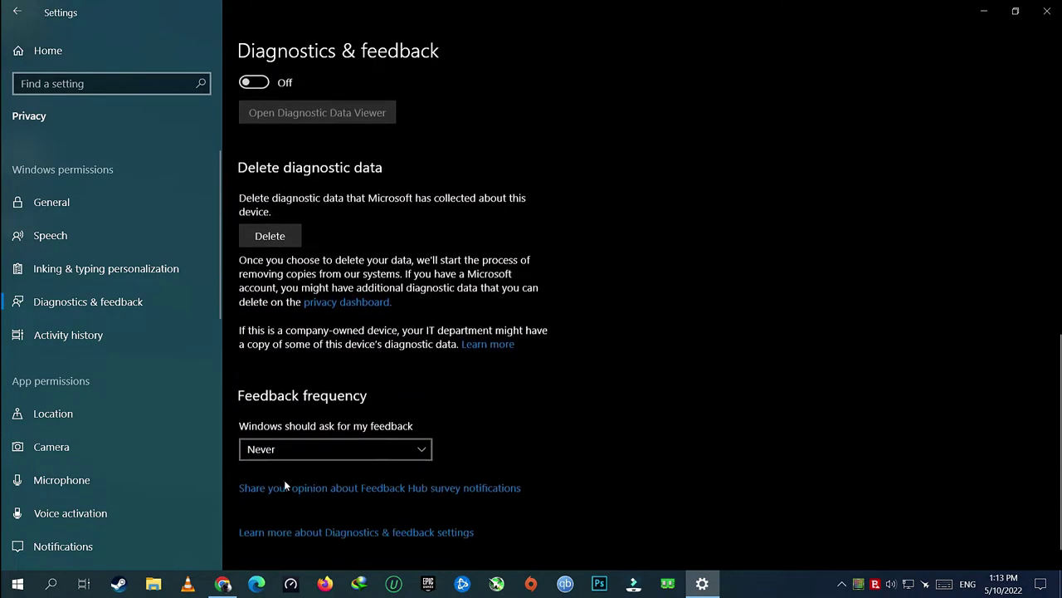
scroll(284, 479, "up", 4)
scroll(284, 479, "up", 4)
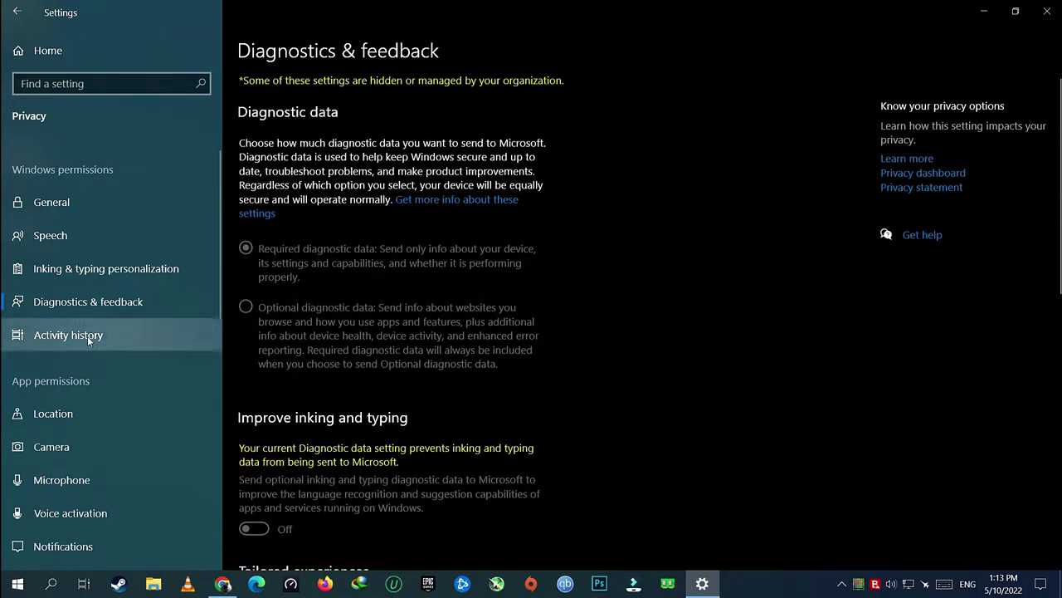
left_click(87, 336)
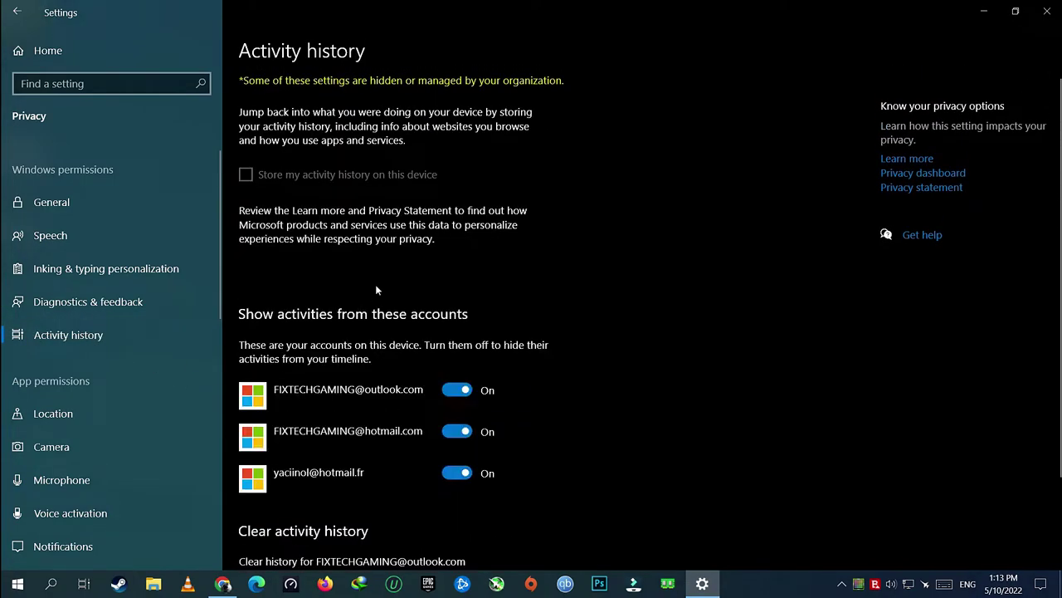
scroll(448, 394, "down", 3)
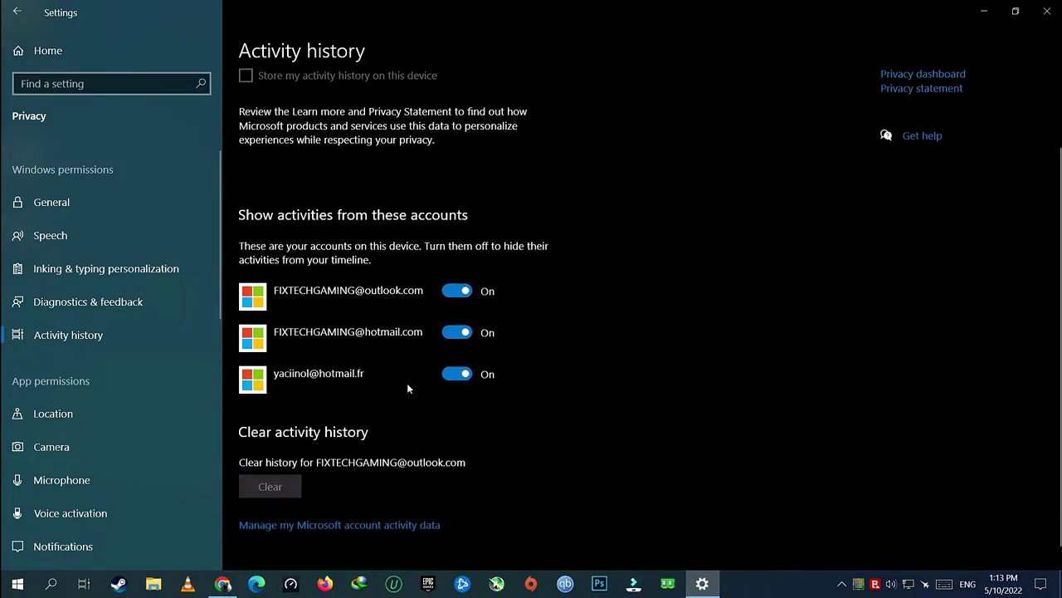
scroll(382, 402, "up", 3)
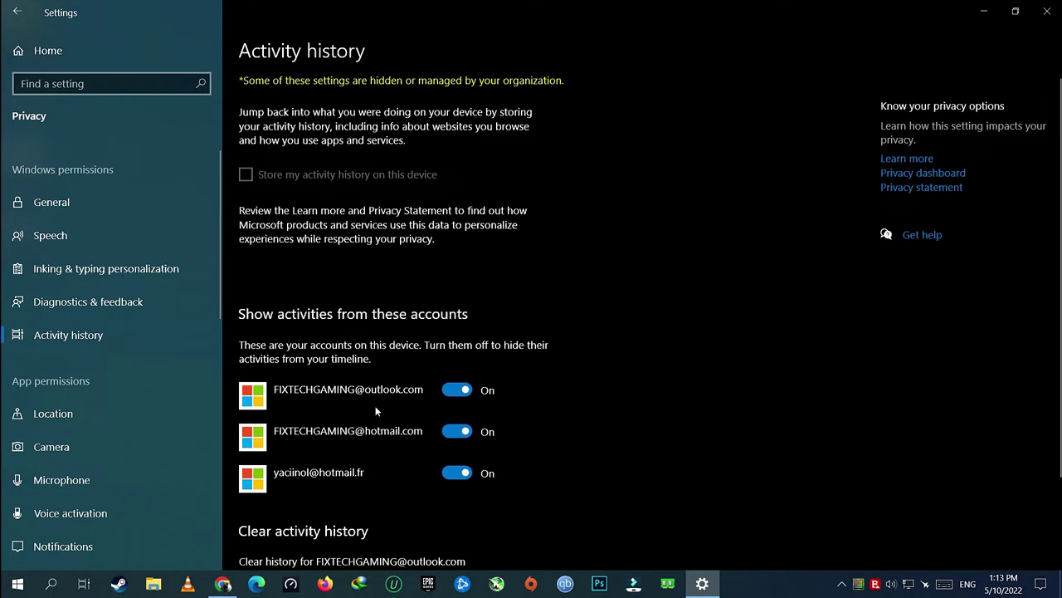
Review the Location permissions, including default location, location history, per-app access and geofencing.
left_click(63, 434)
left_click(56, 424)
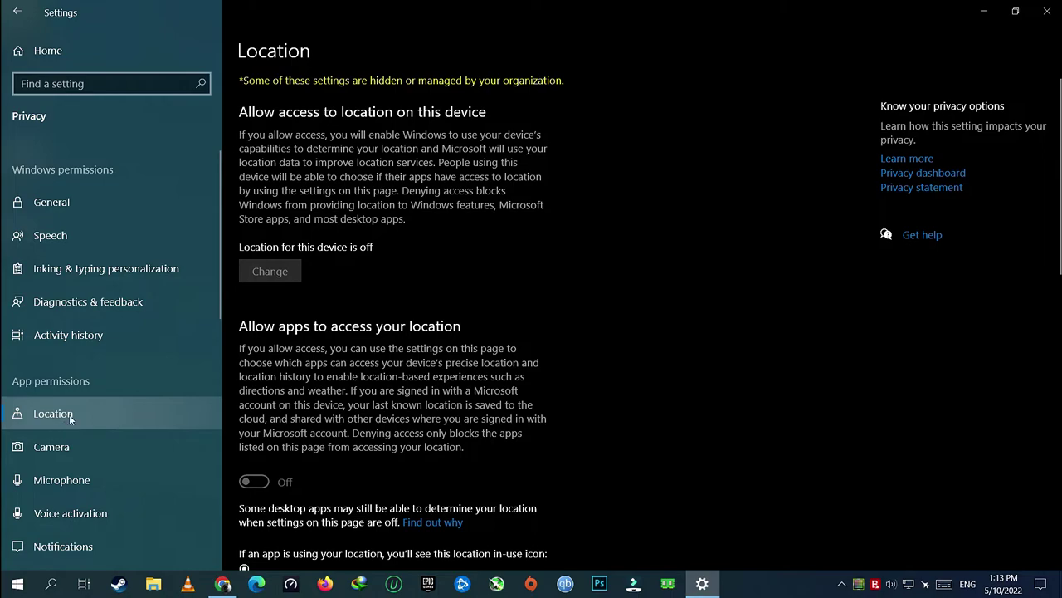
scroll(329, 345, "down", 5)
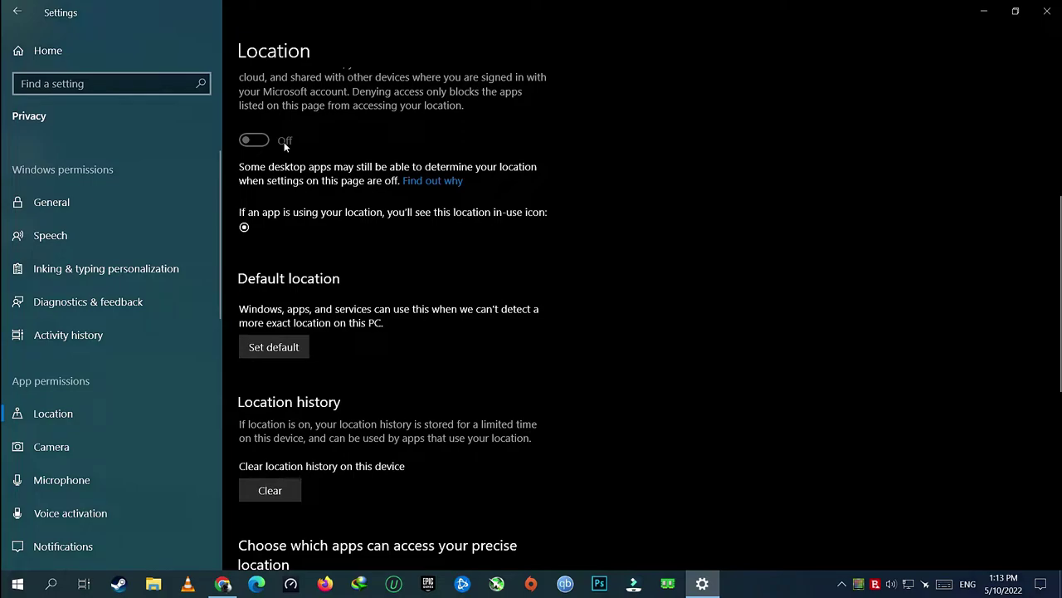
scroll(285, 146, "down", 3)
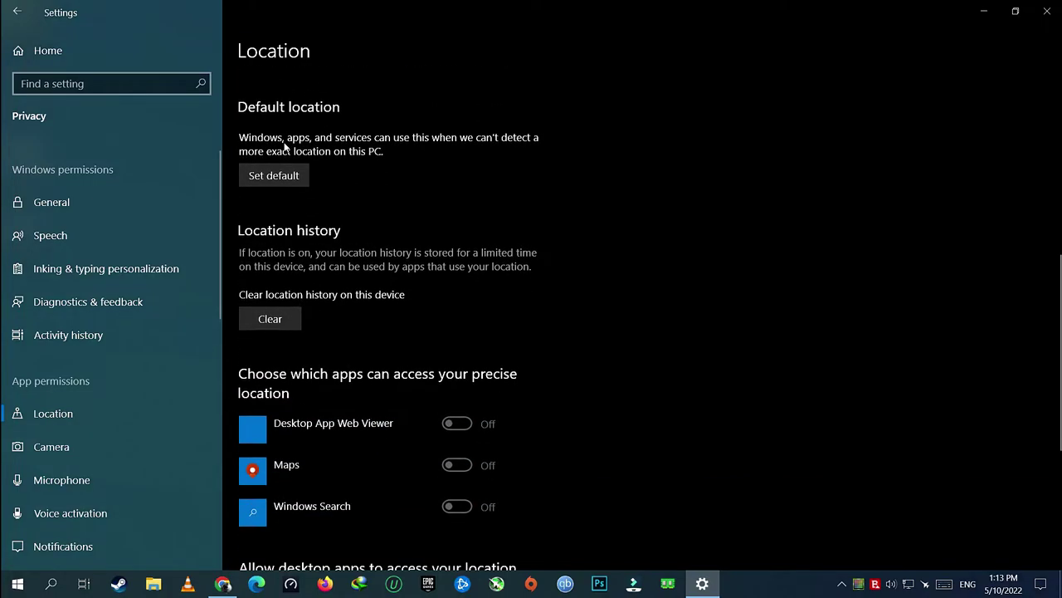
scroll(298, 239, "down", 3)
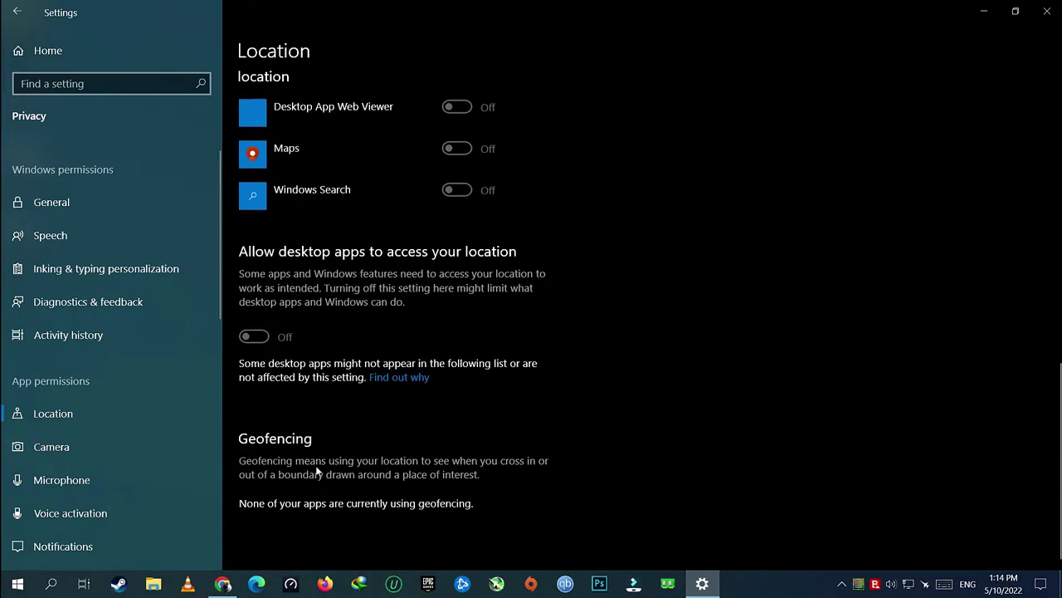
scroll(313, 470, "up", 10)
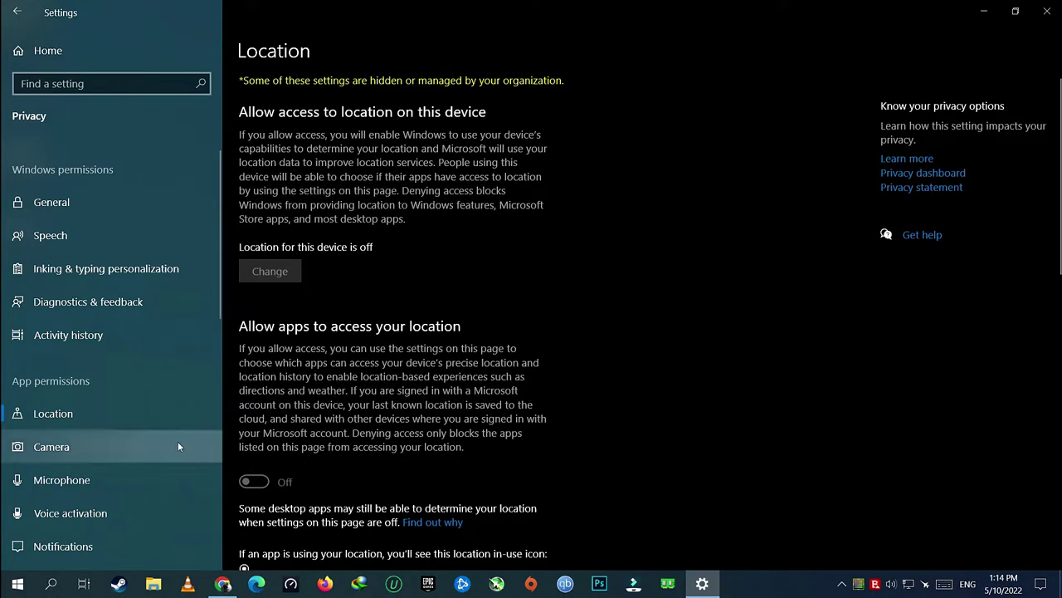
left_click(90, 410)
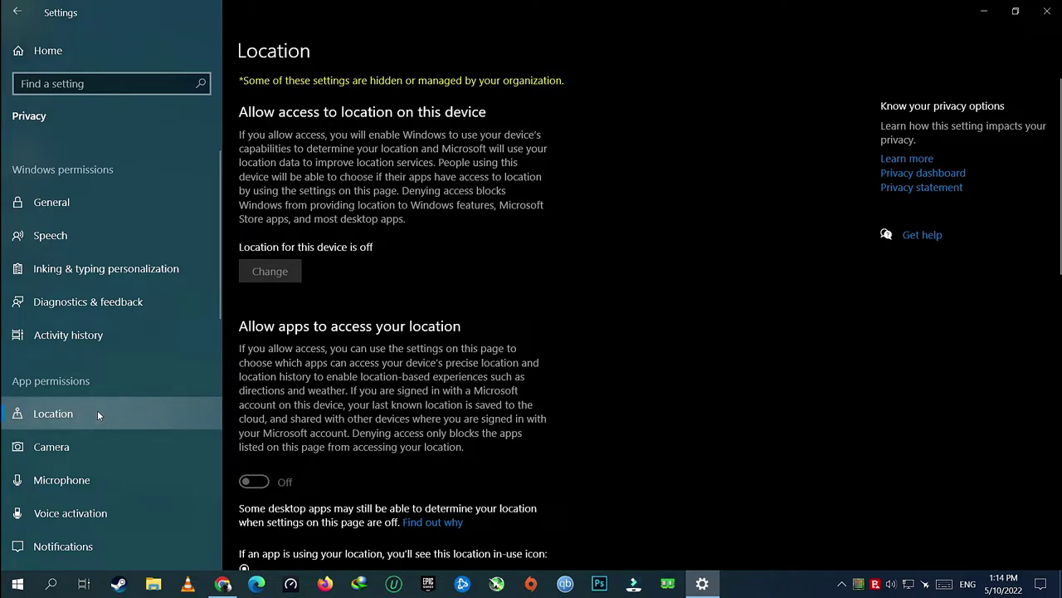
Turn off app access to the camera in the Camera permissions and check the per-app list.
left_click(83, 445)
left_click(259, 375)
scroll(338, 349, "down", 1)
scroll(338, 347, "down", 3)
scroll(337, 347, "down", 2)
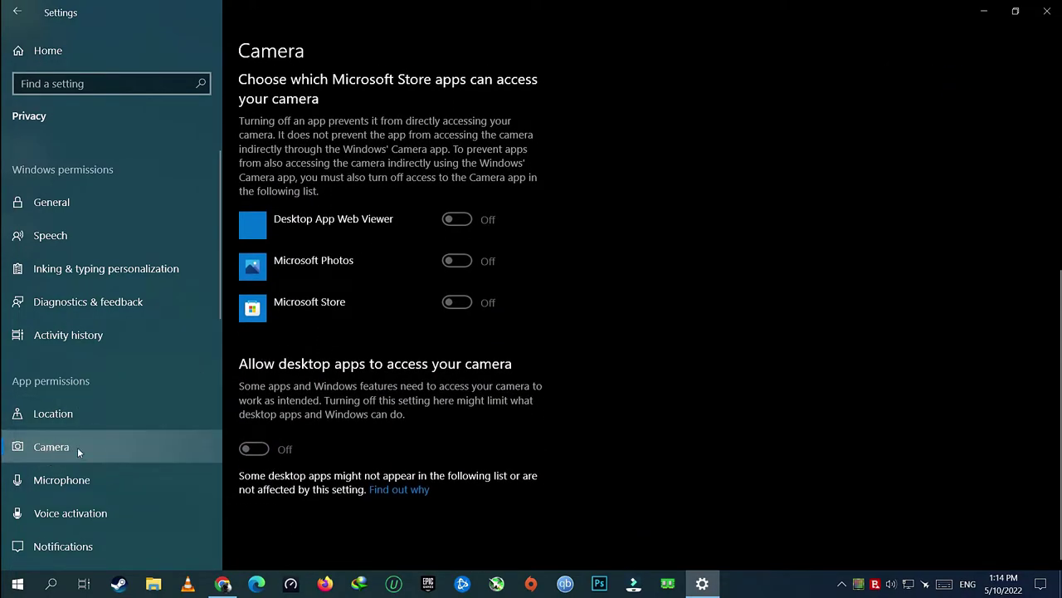
Check the Microphone permissions for device and app access.
scroll(124, 444, "down", 2)
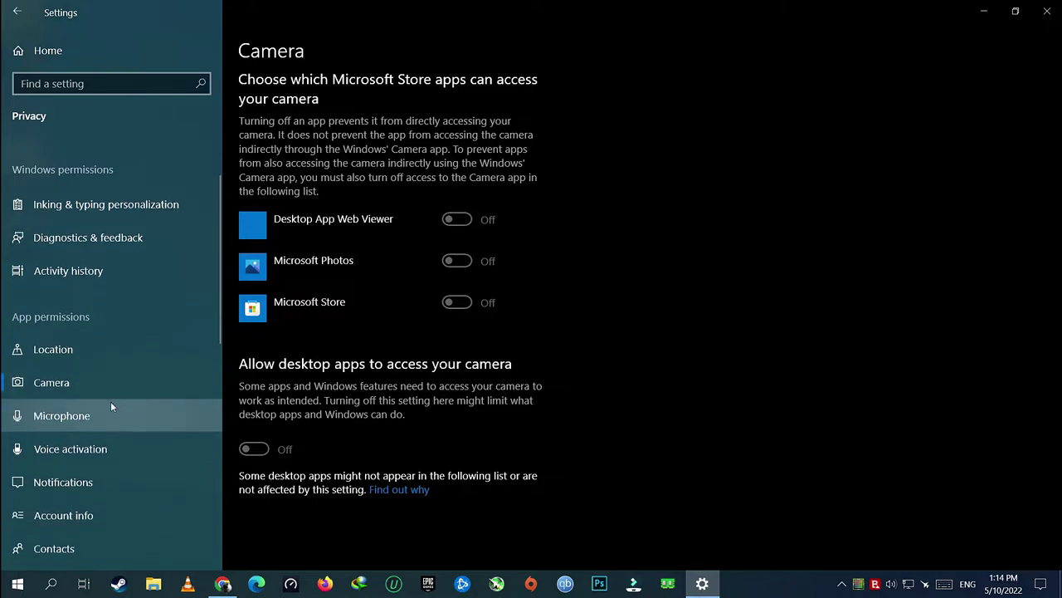
left_click(108, 414)
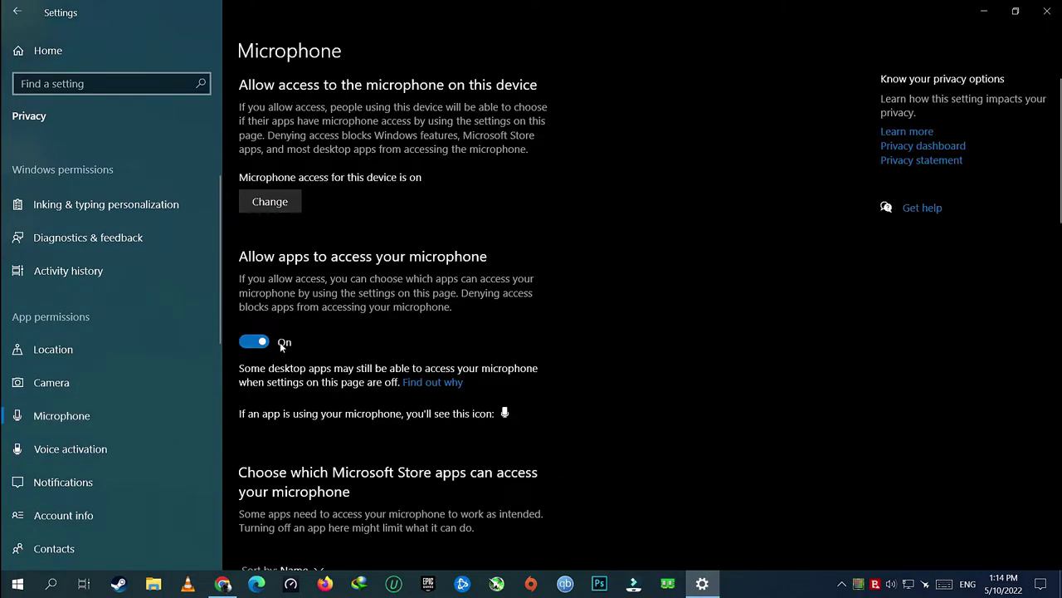
scroll(98, 422, "down", 2)
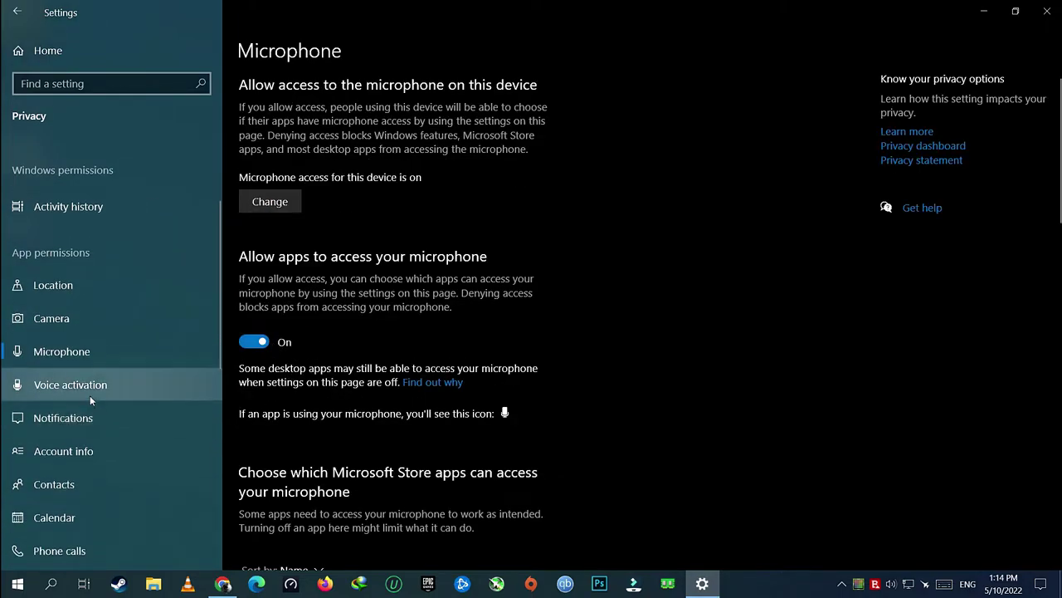
Turn off voice activation for apps and turn off the last-used default app for the headset button press.
left_click(88, 390)
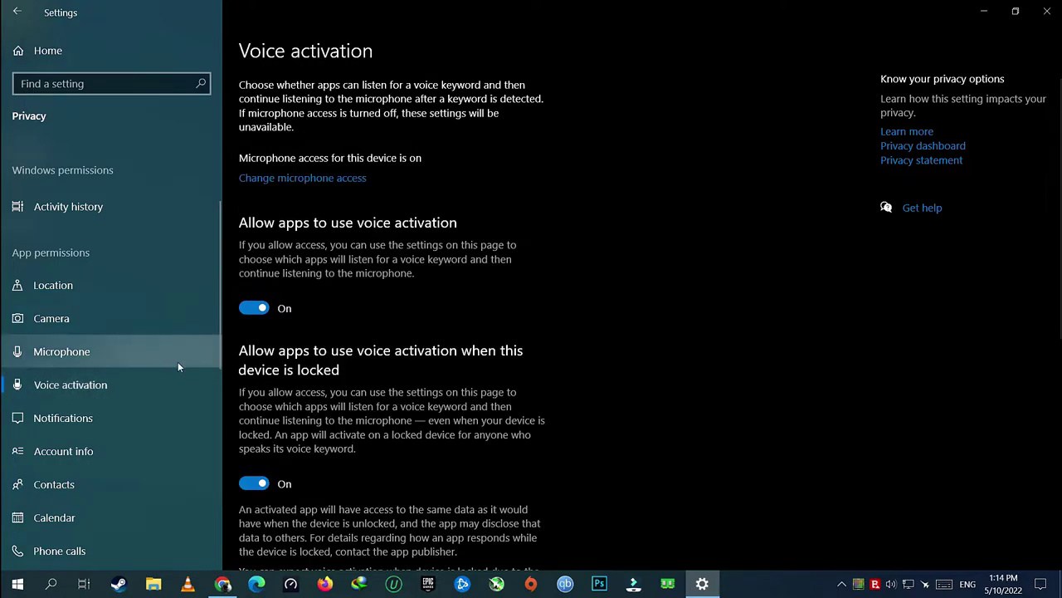
left_click(261, 312)
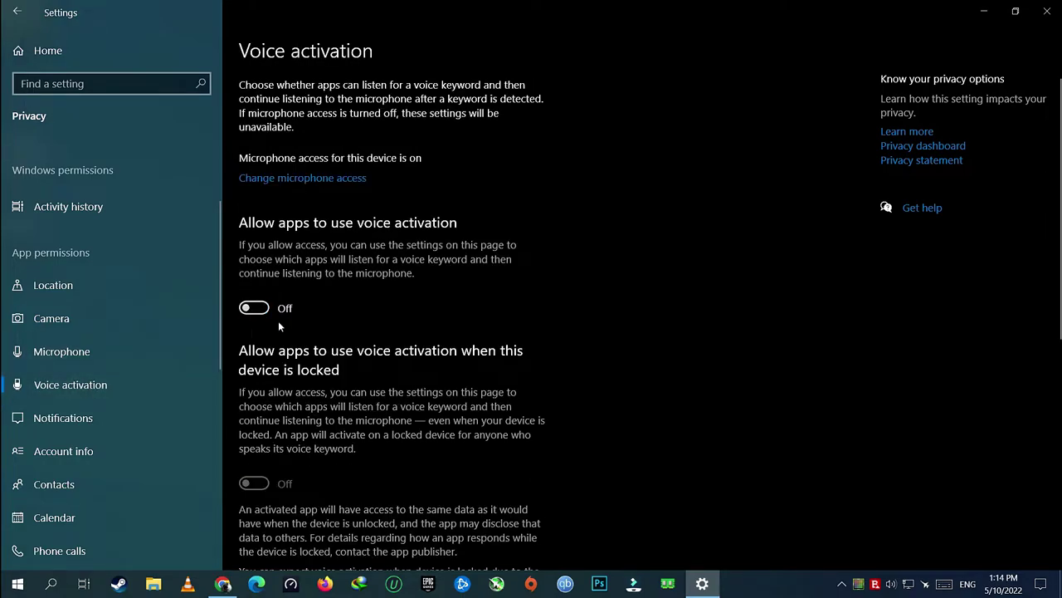
scroll(316, 199, "down", 5)
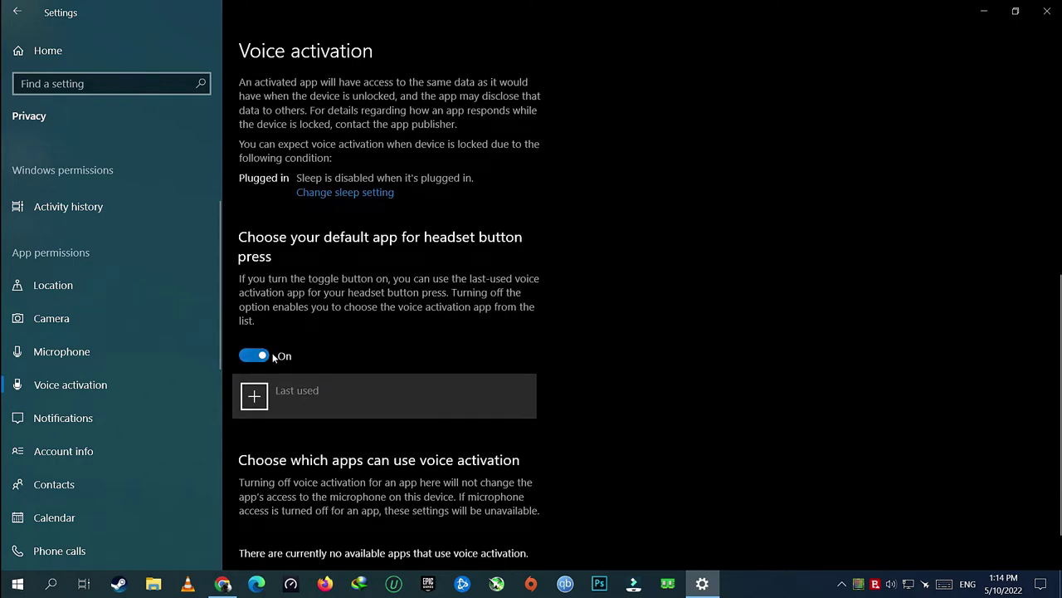
left_click(259, 357)
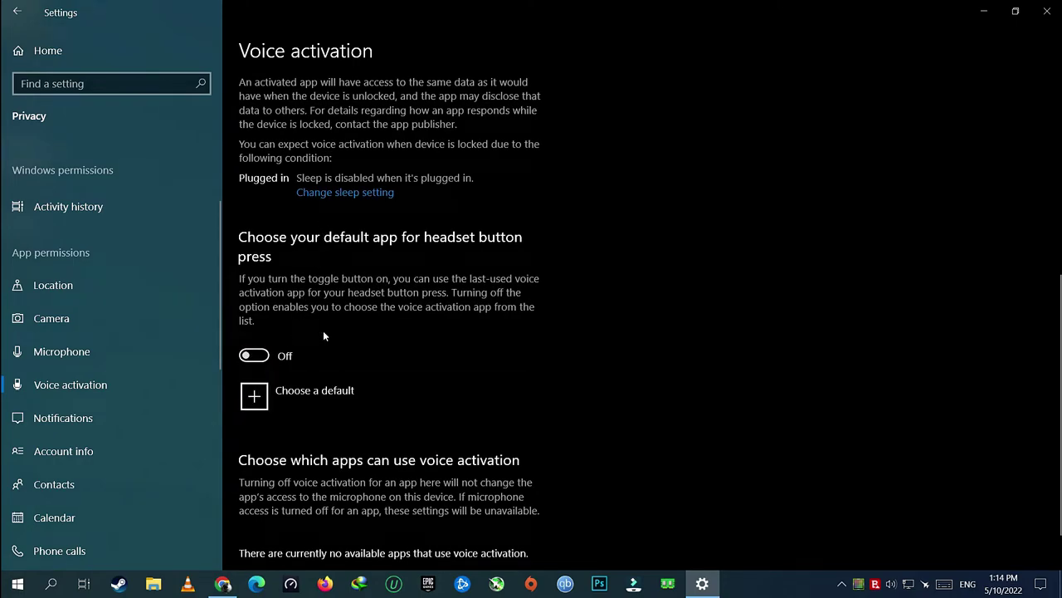
scroll(329, 389, "down", 1)
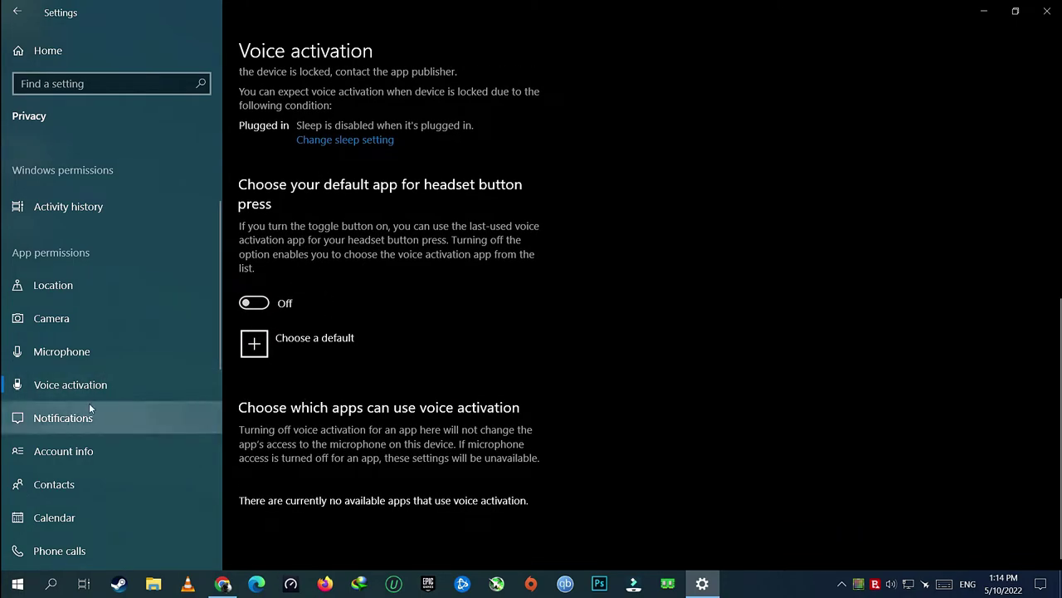
Turn off app access to notifications and check the Account info permissions.
left_click(71, 418)
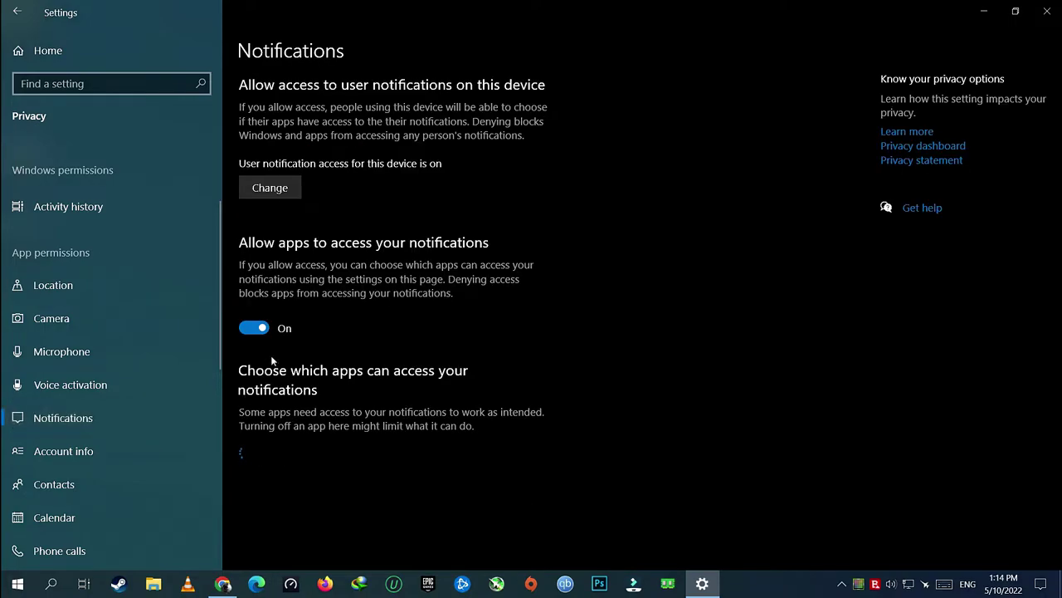
left_click(258, 329)
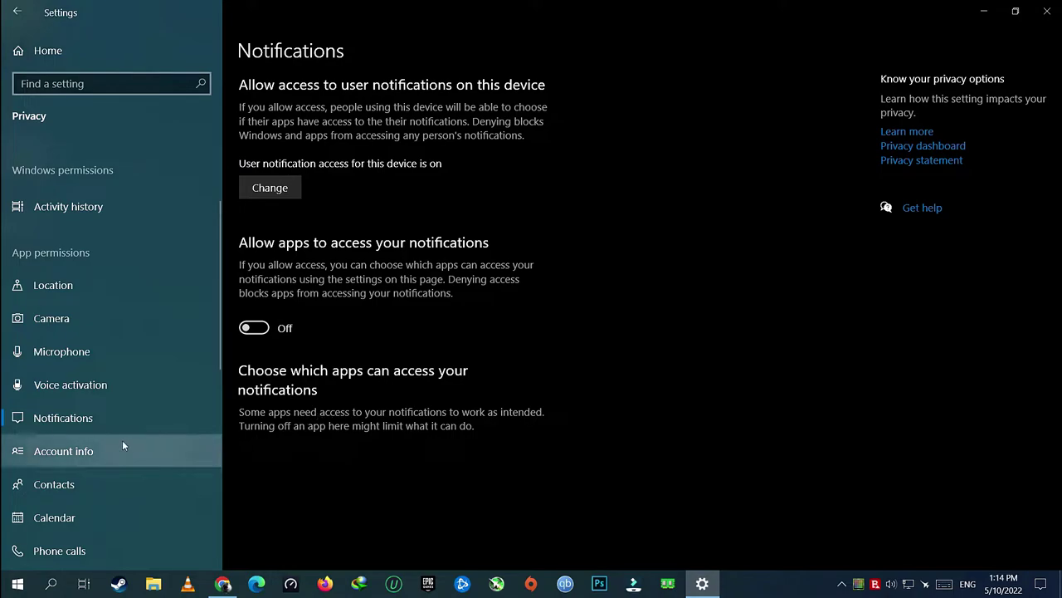
left_click(89, 451)
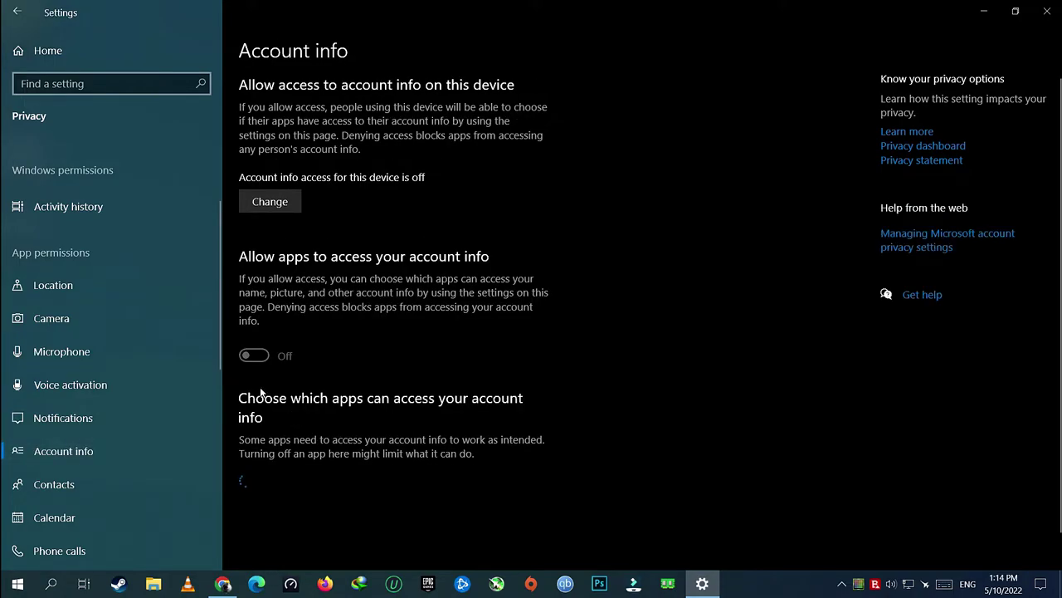
scroll(304, 384, "down", 1)
scroll(304, 382, "up", 1)
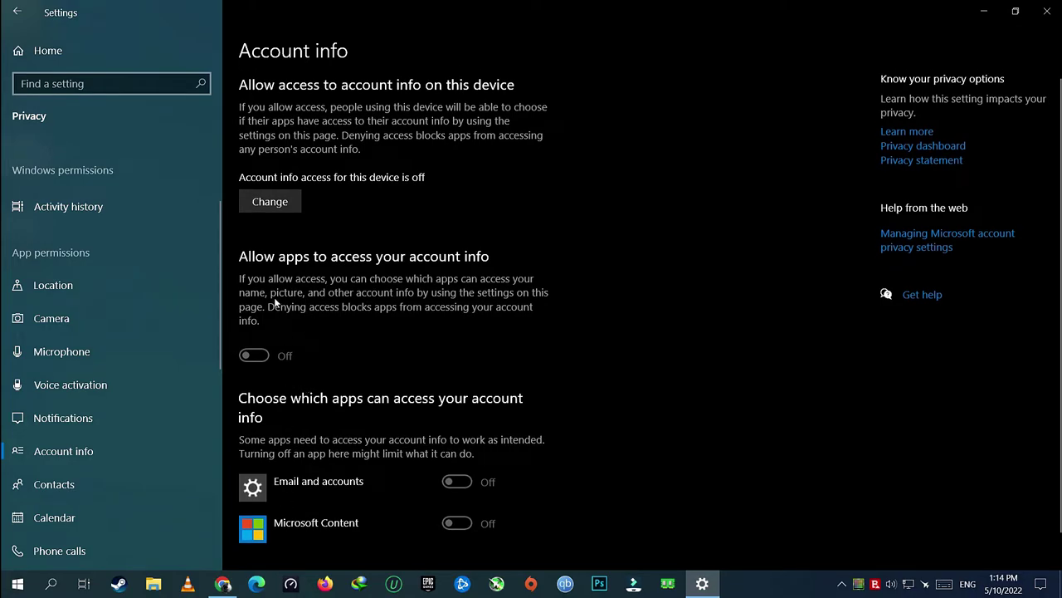
Turn off app access to contacts and to the calendar.
scroll(105, 448, "down", 2)
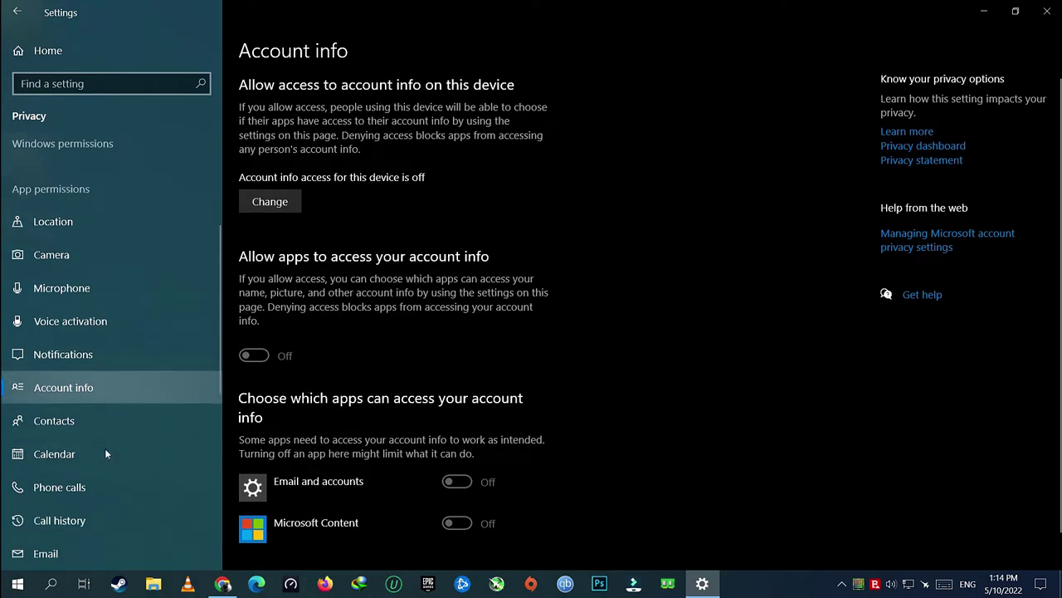
left_click(73, 418)
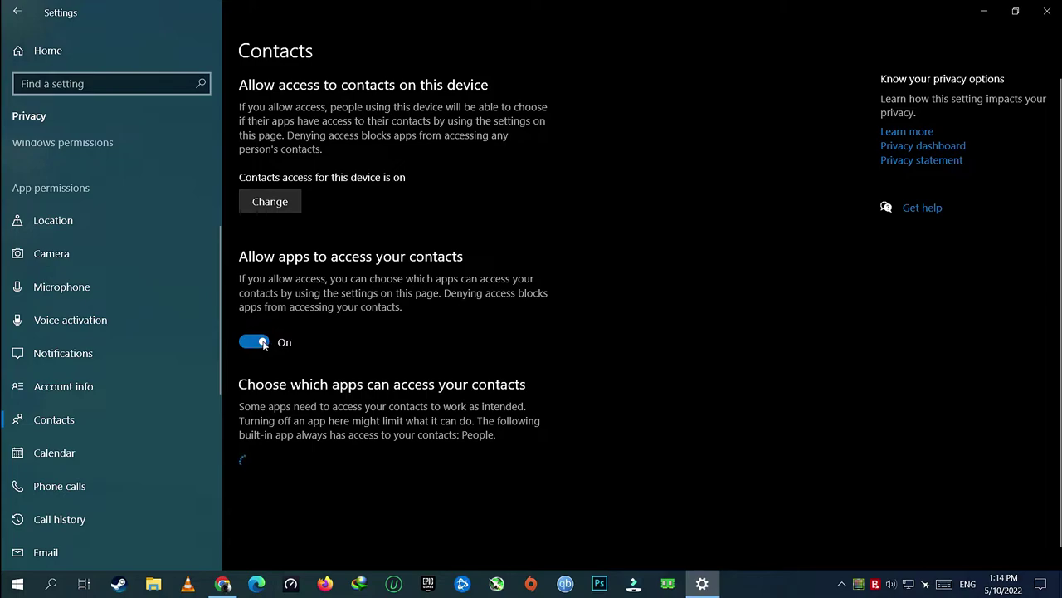
left_click(254, 342)
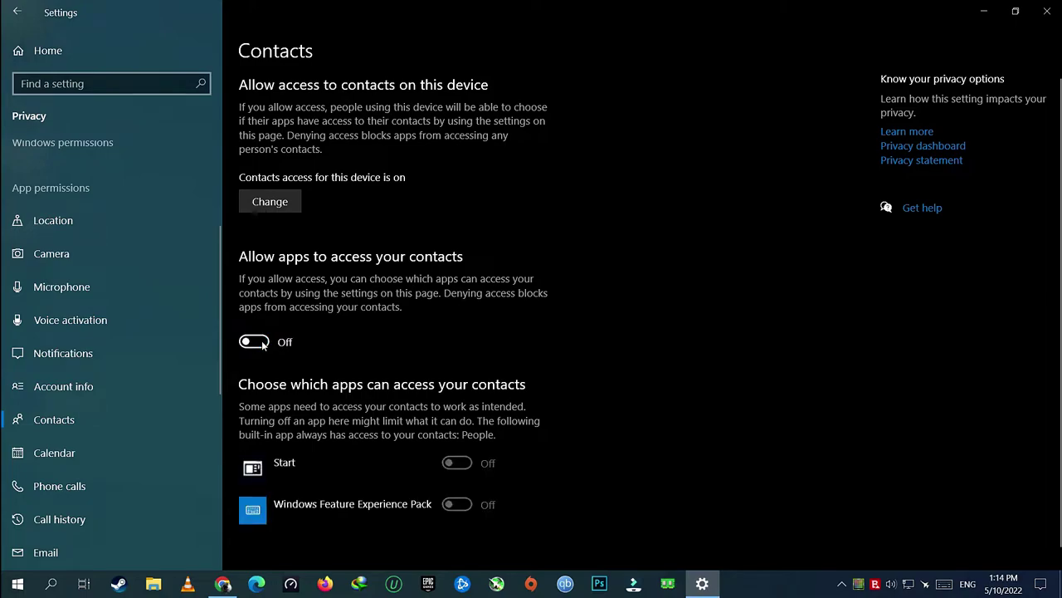
left_click(70, 456)
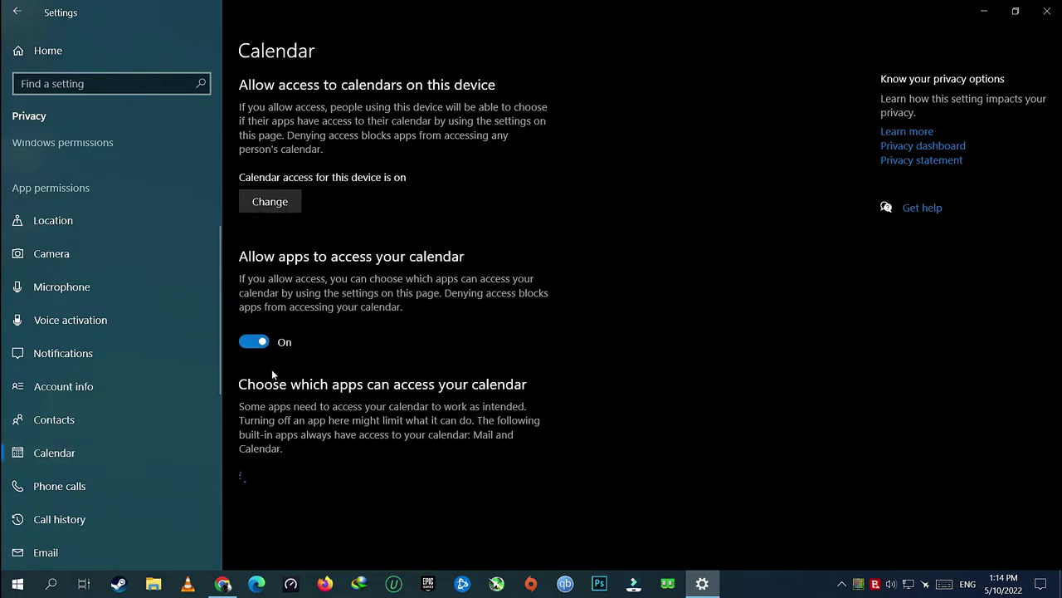
left_click(257, 342)
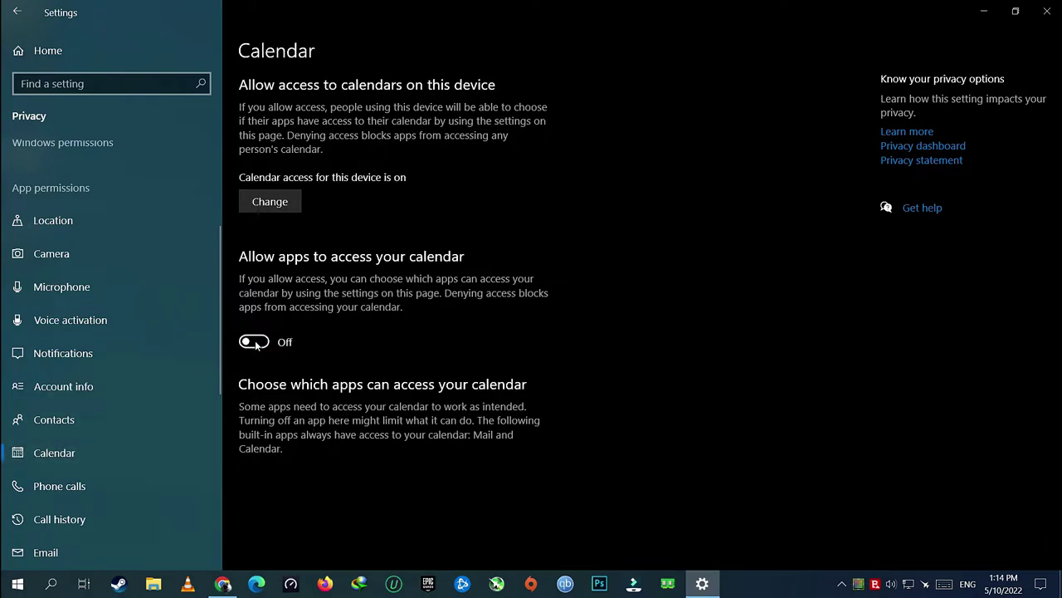
Check the Phone calls permissions and turn off app access to the call history.
left_click(101, 486)
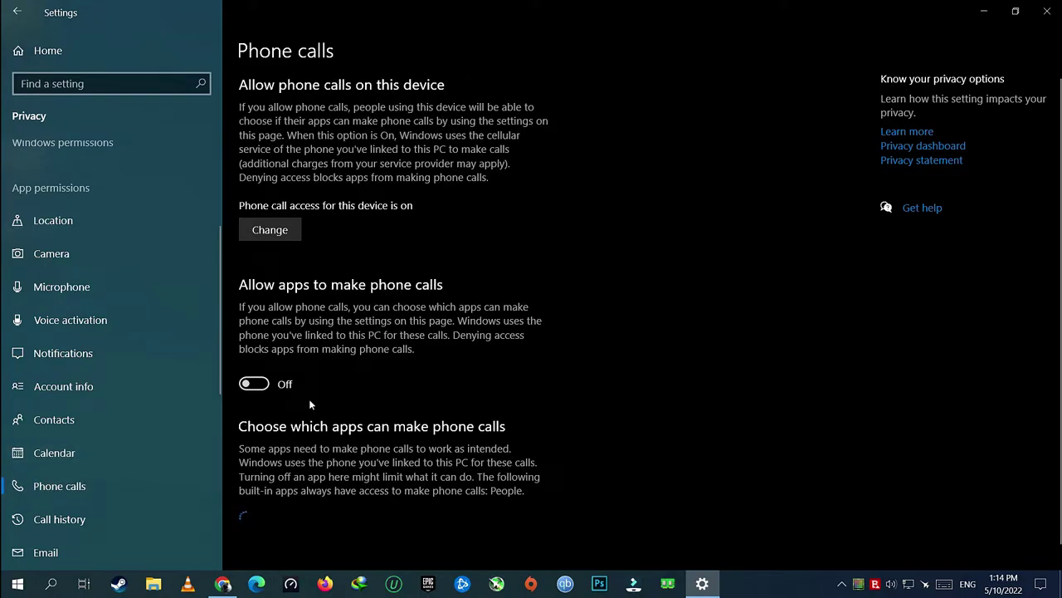
scroll(310, 399, "down", 1)
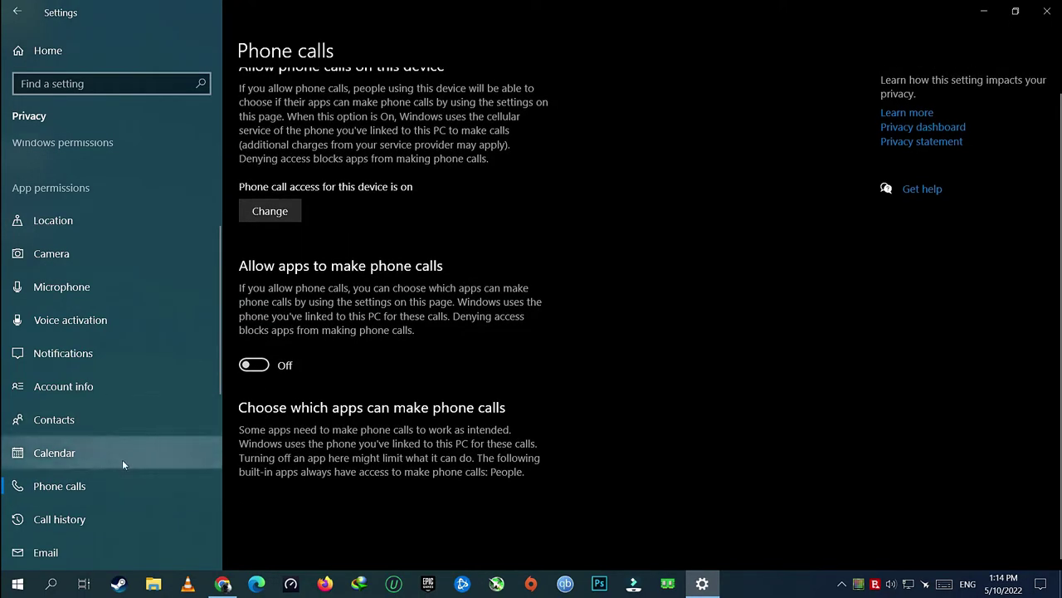
left_click(84, 520)
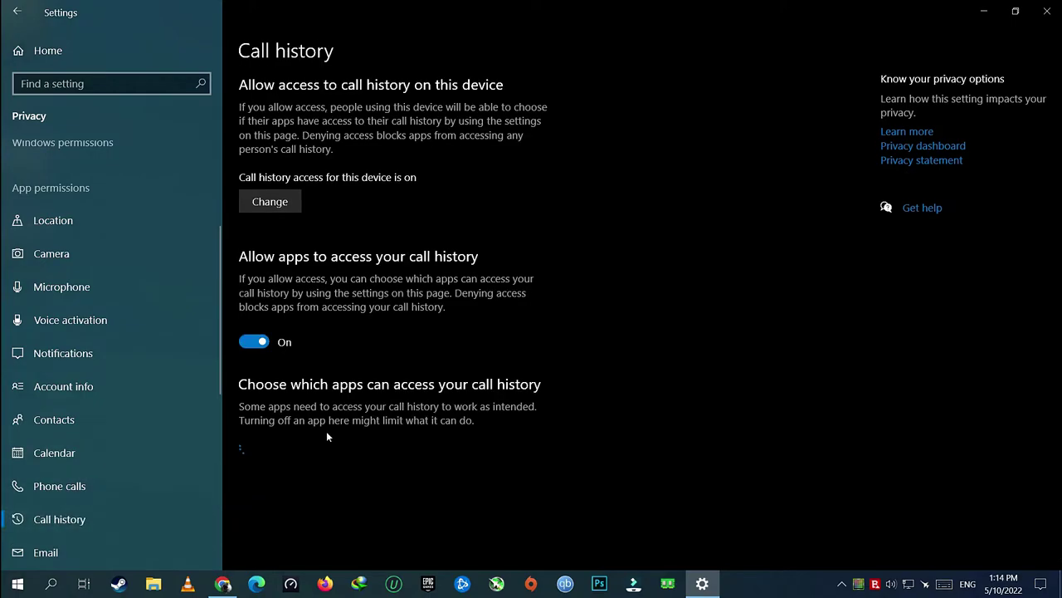
left_click(261, 344)
Turn off app access to email and stop apps from reading or sending messages.
scroll(79, 493, "down", 3)
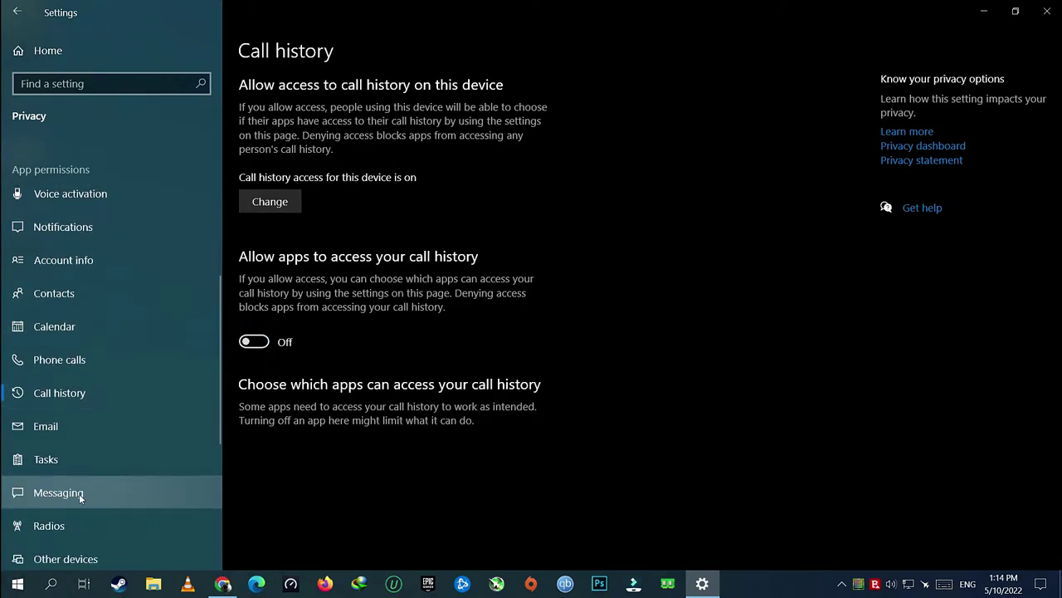
left_click(84, 427)
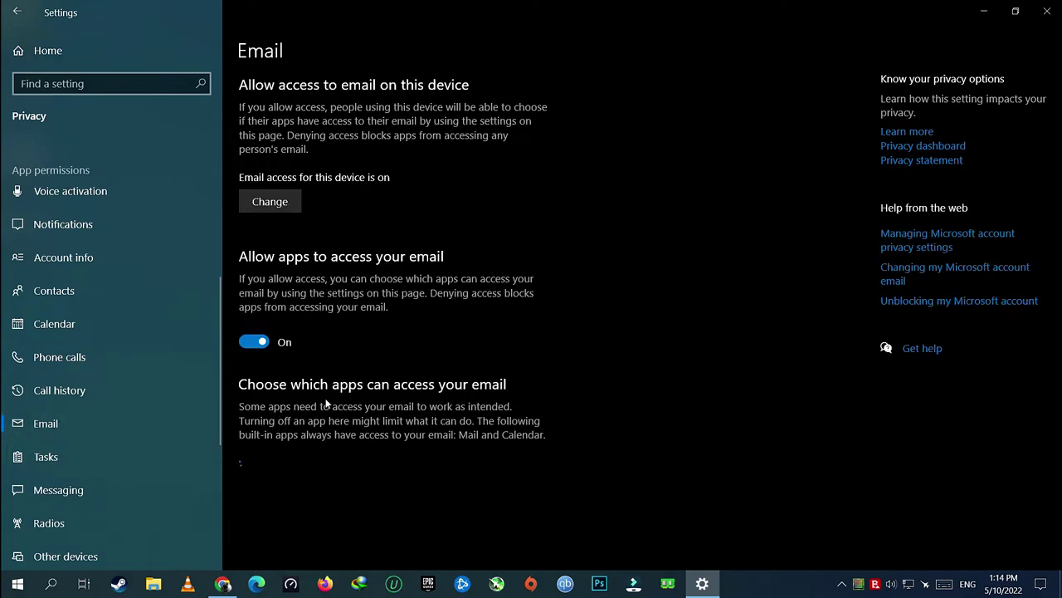
left_click(248, 342)
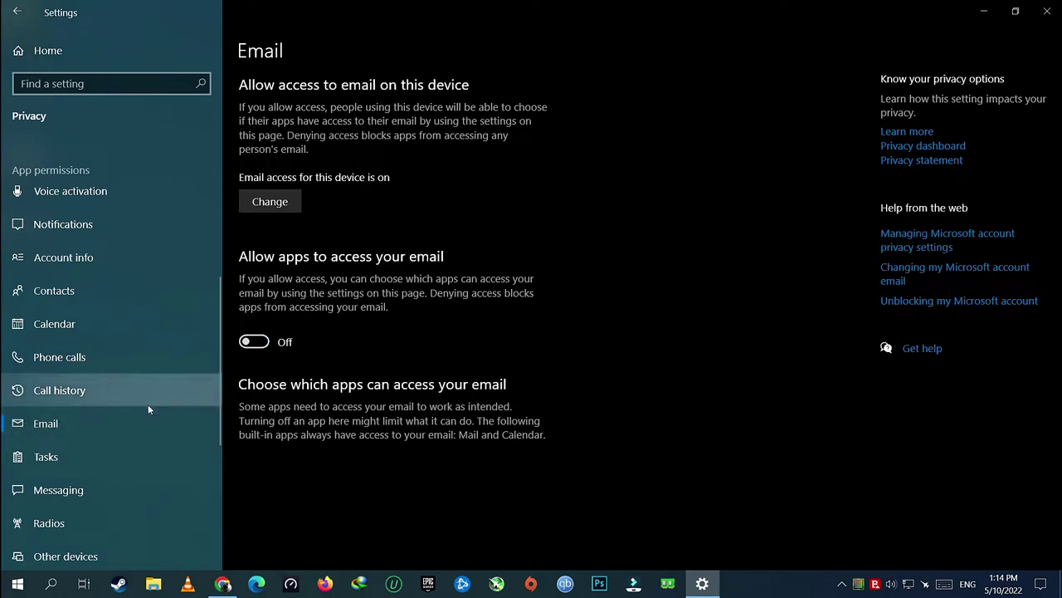
scroll(125, 428, "down", 2)
left_click(98, 427)
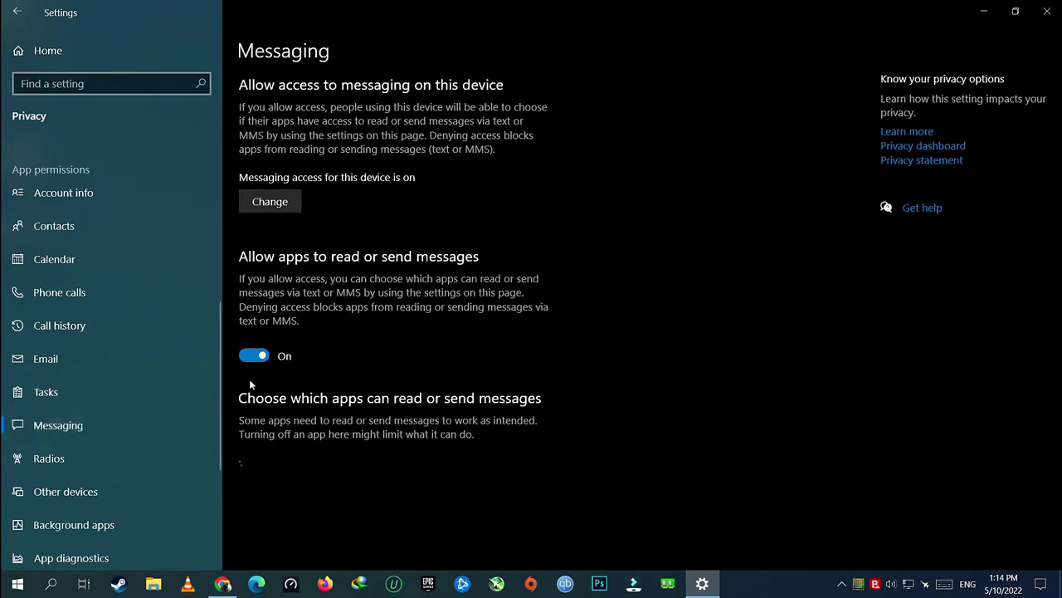
left_click(254, 355)
Check the app permissions for Tasks, Radios and Other devices.
left_click(128, 393)
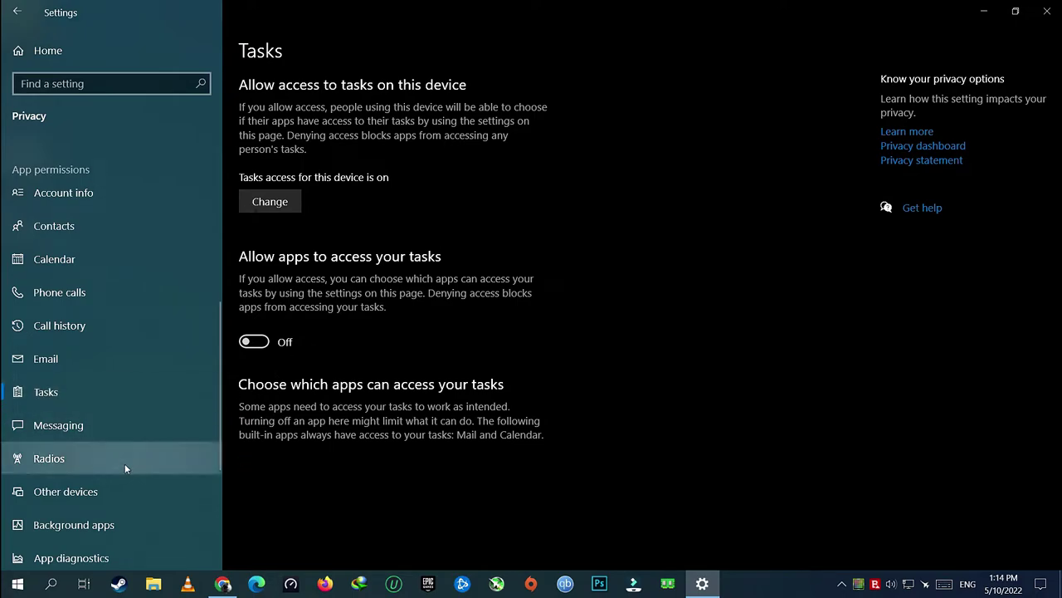
scroll(124, 463, "down", 1)
left_click(92, 397)
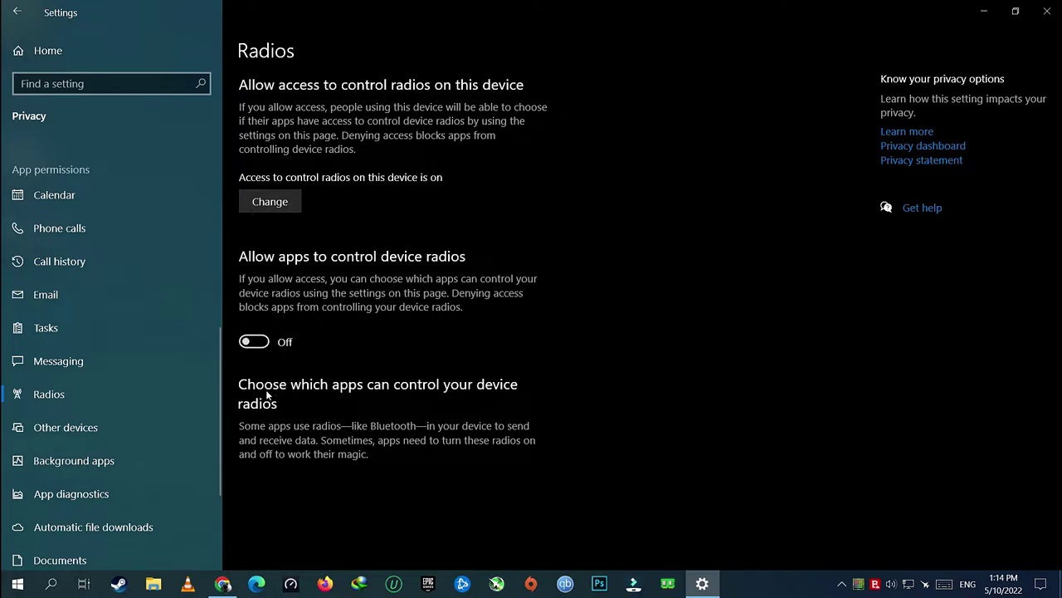
left_click(104, 425)
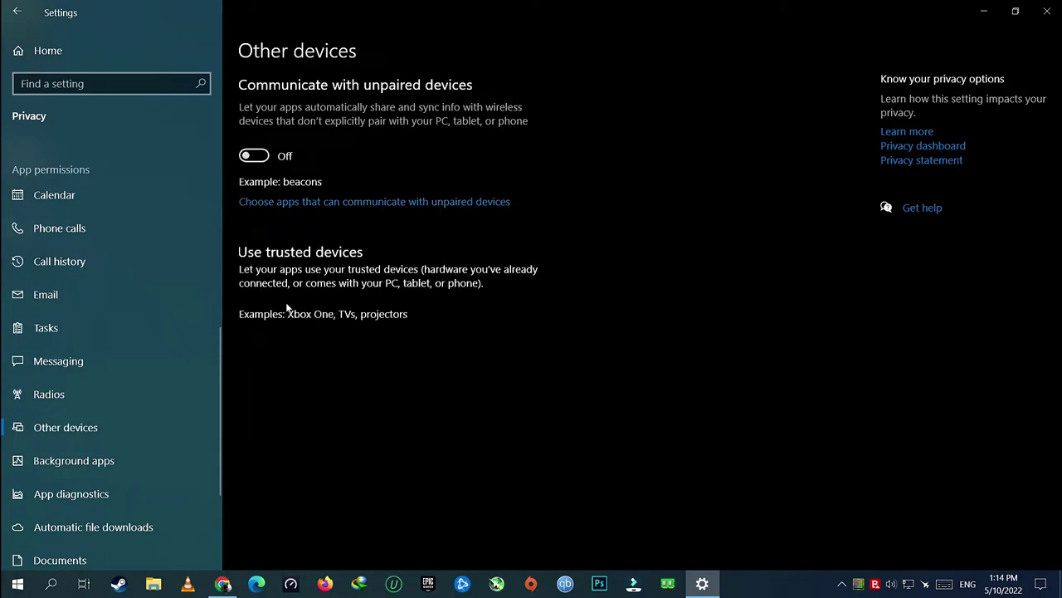
Stop all apps from running in the background and check the per-app list.
left_click(211, 455)
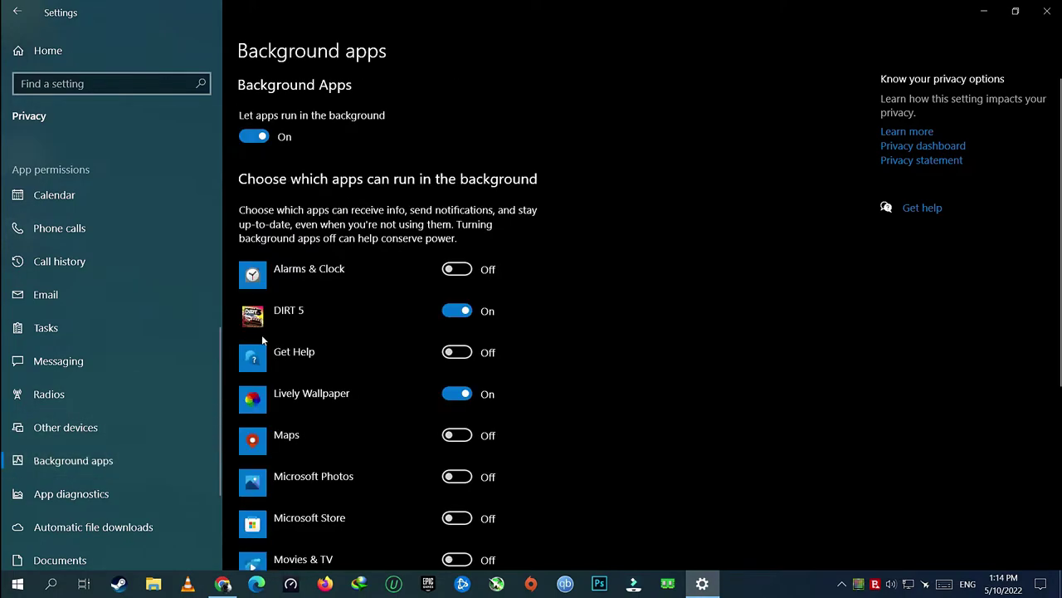
left_click(255, 137)
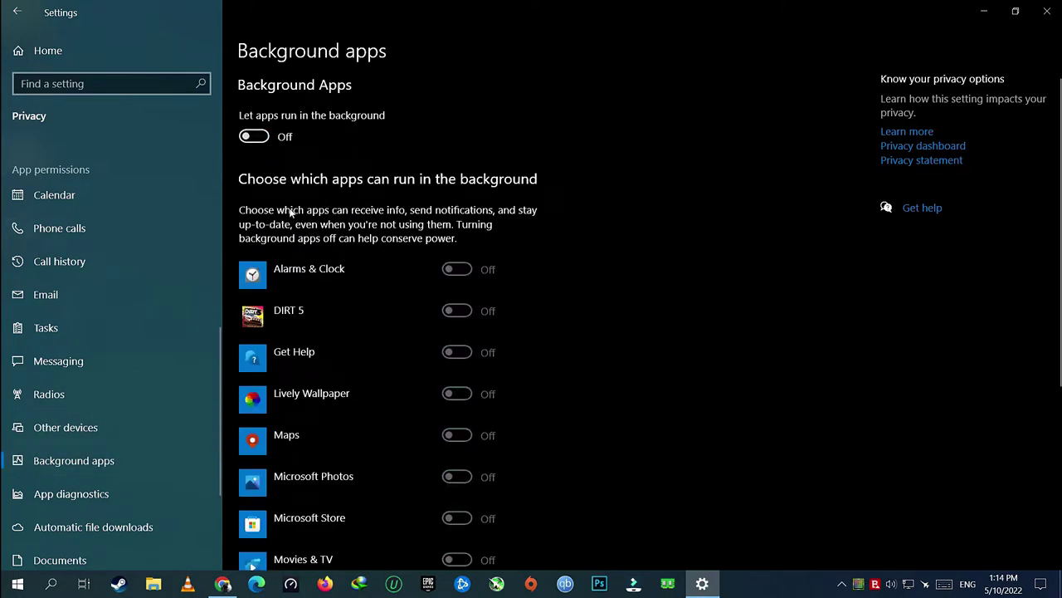
scroll(307, 374, "down", 2)
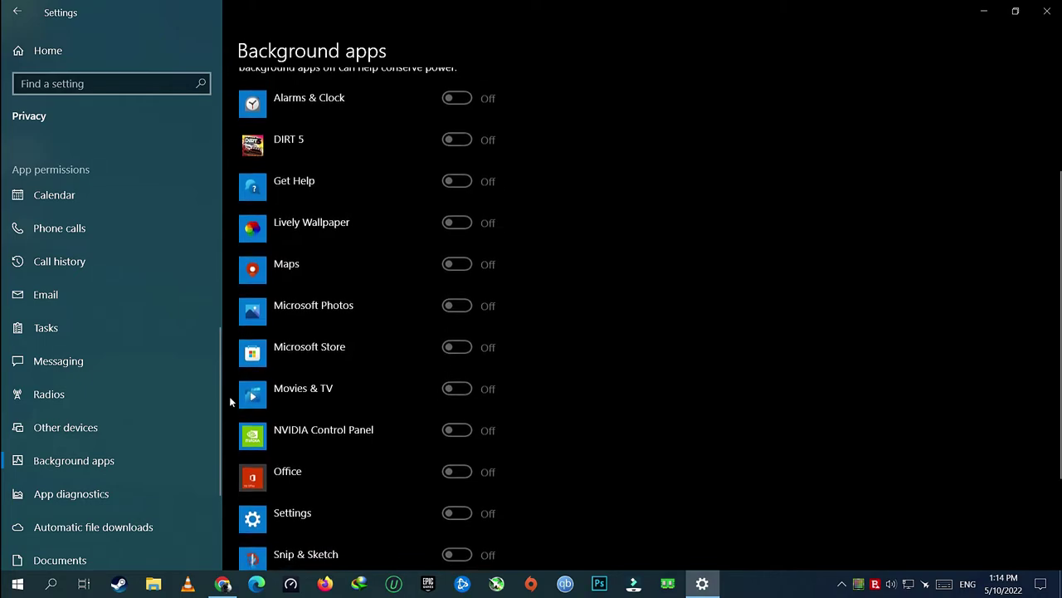
scroll(118, 429, "down", 2)
Review the App diagnostics permissions and the Automatic file downloads setting.
left_click(108, 431)
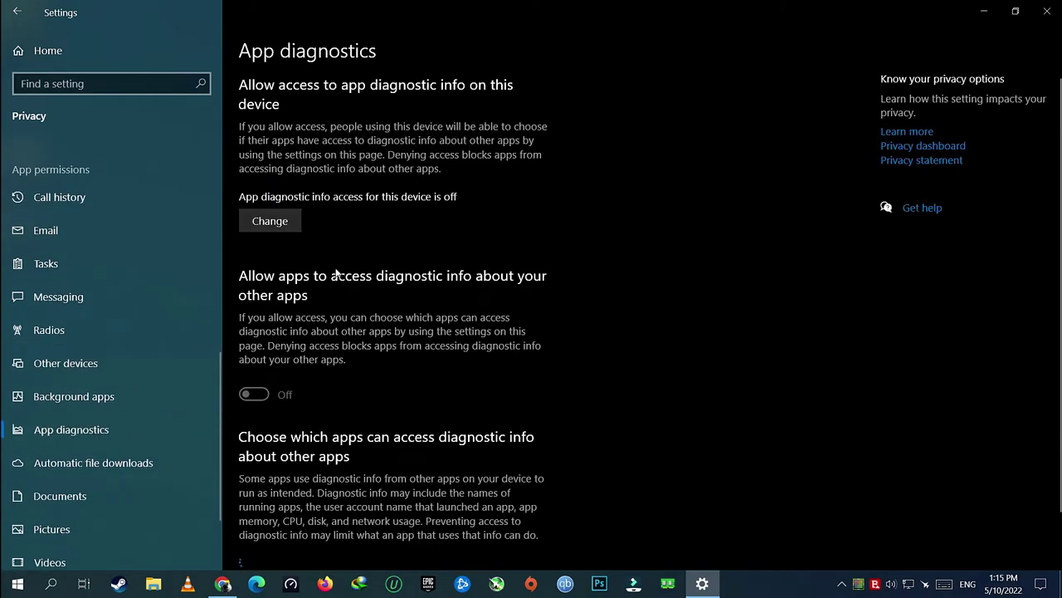
scroll(281, 423, "down", 2)
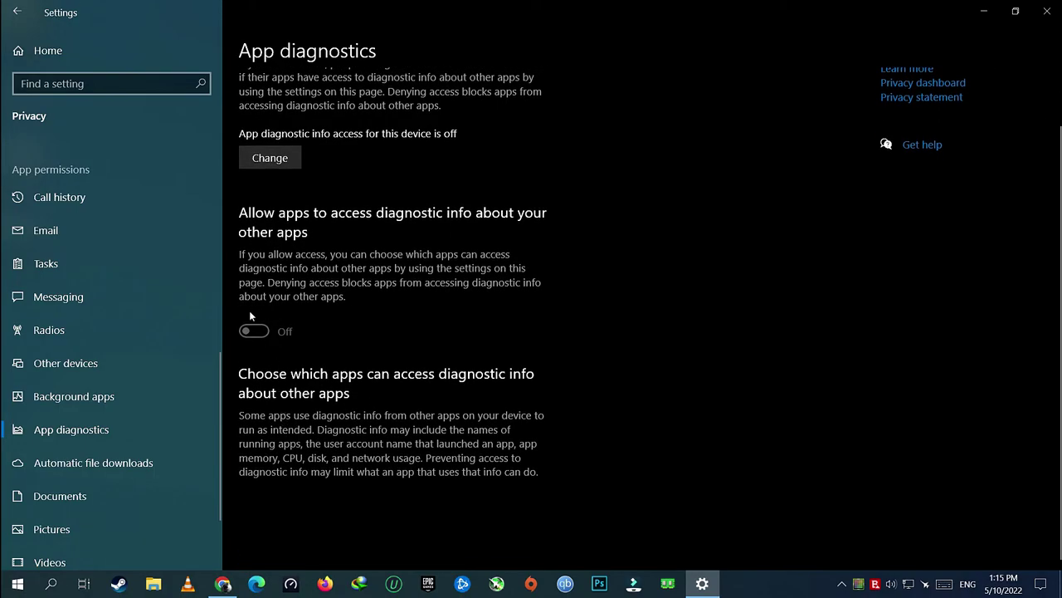
left_click(138, 468)
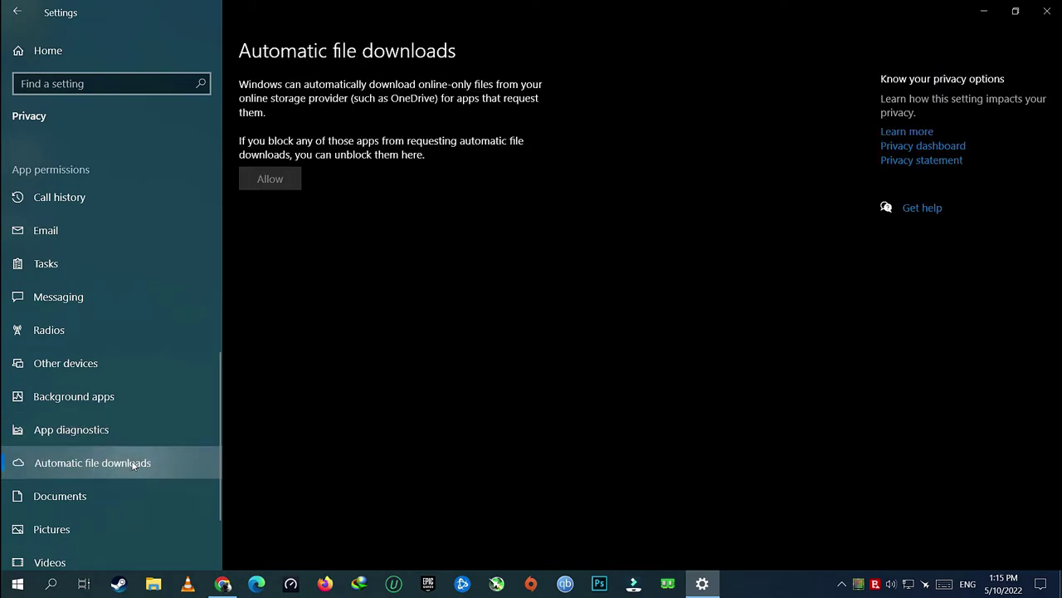
Turn off app access to the documents library and the pictures library.
scroll(89, 483, "down", 2)
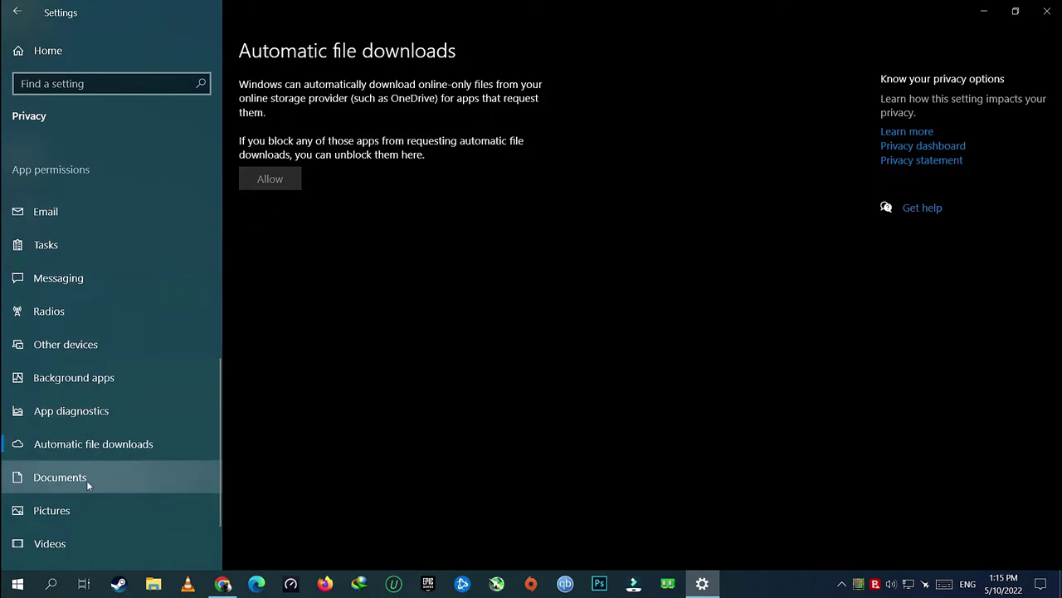
left_click(95, 433)
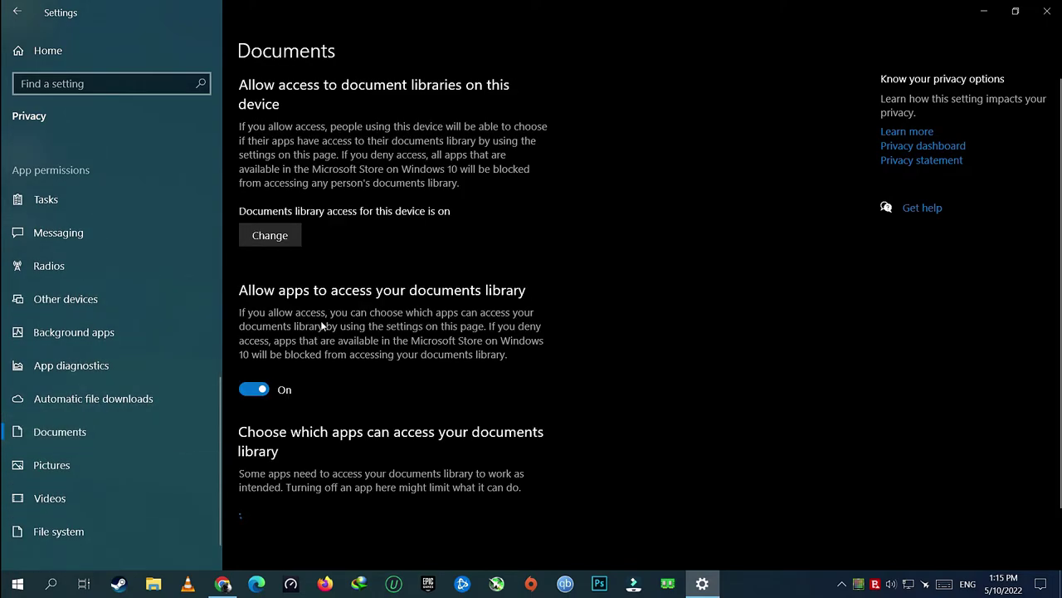
left_click(254, 391)
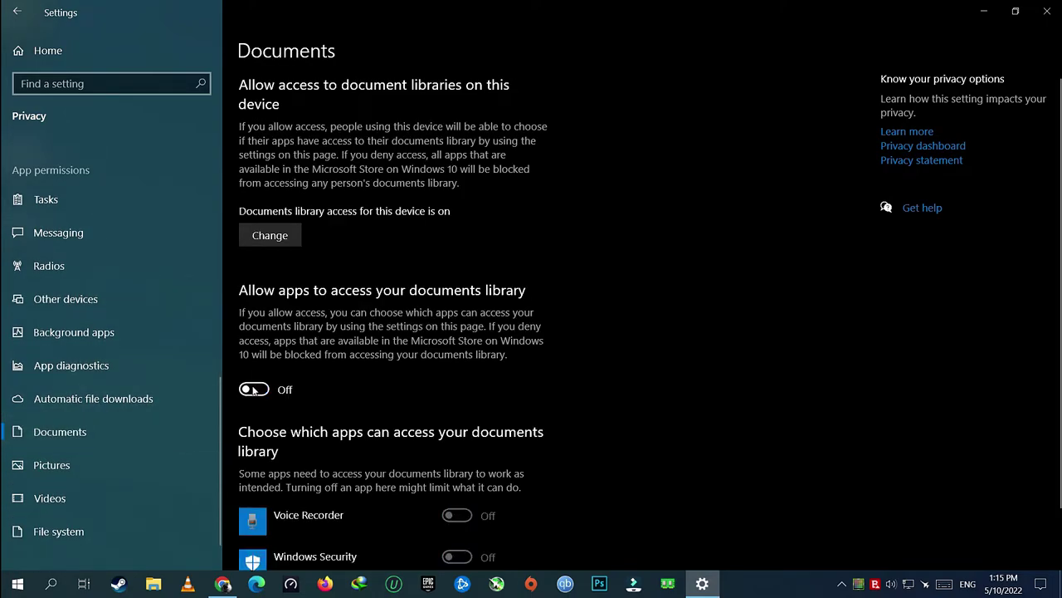
left_click(114, 480)
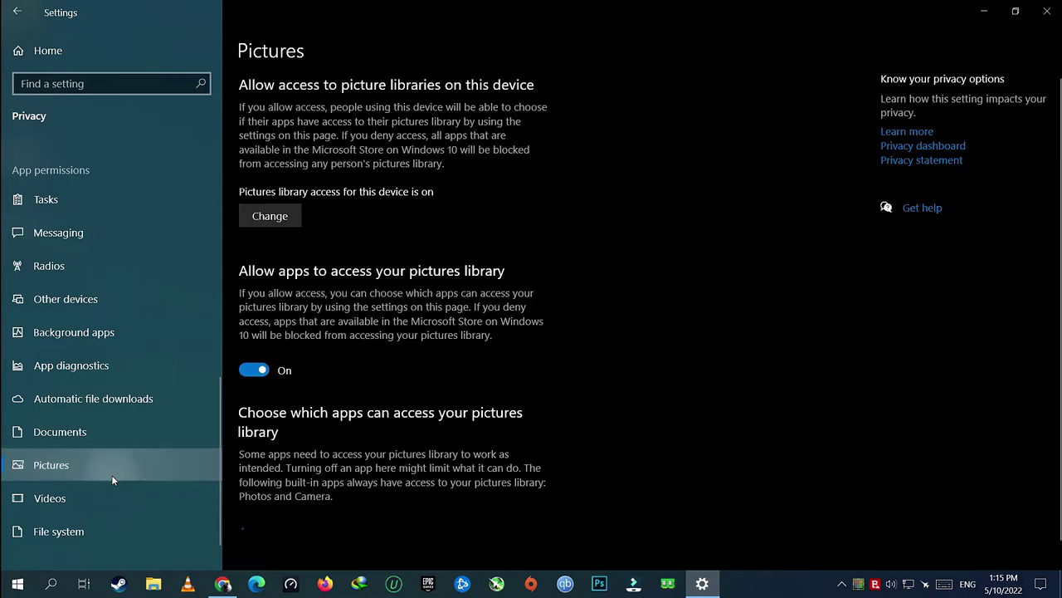
left_click(259, 371)
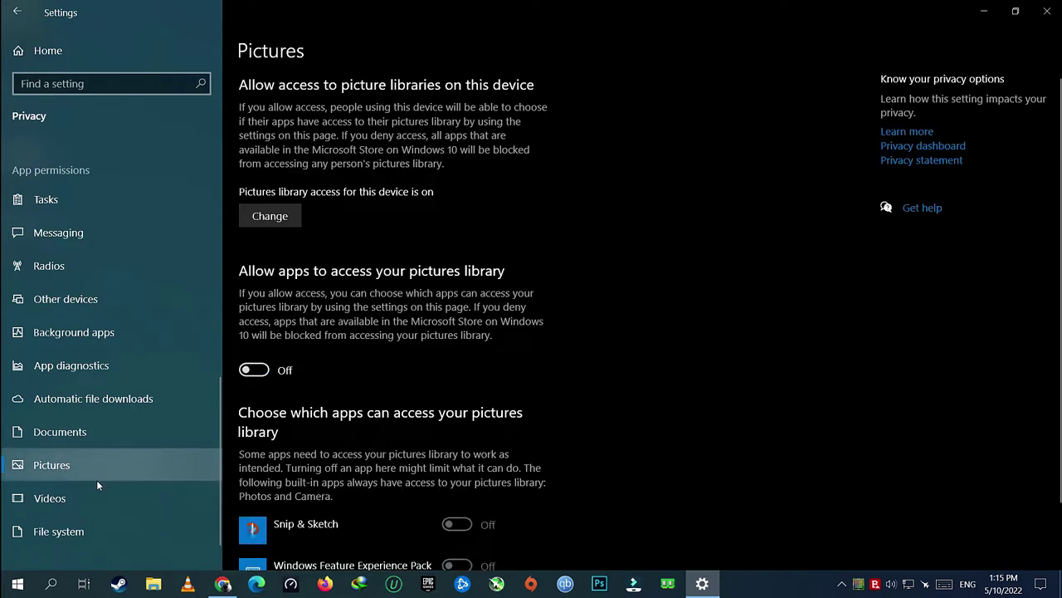
Turn off app access to the videos library and the file system, and close the Settings window.
left_click(75, 492)
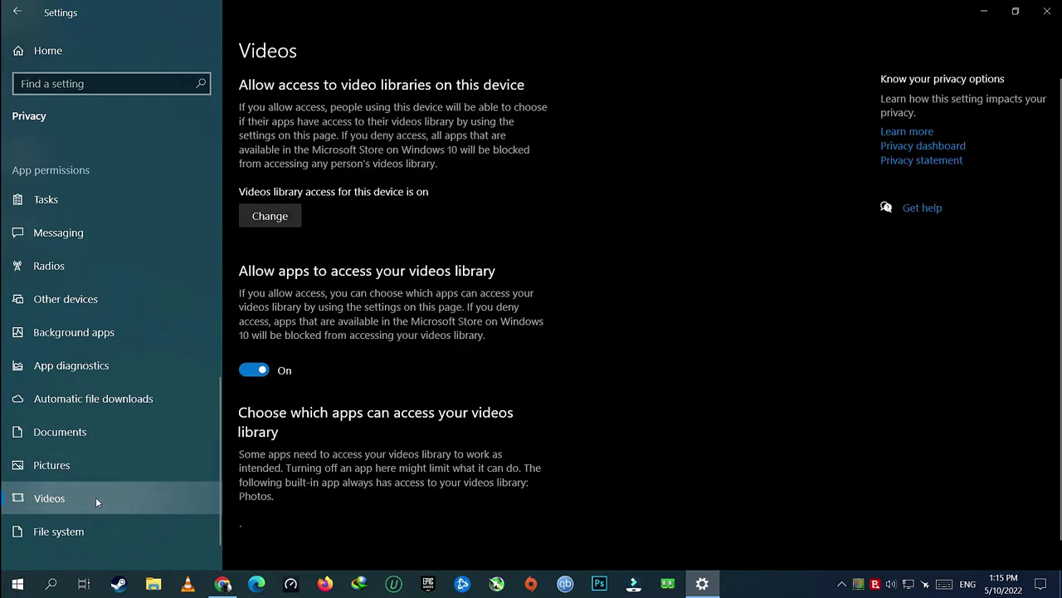
left_click(257, 370)
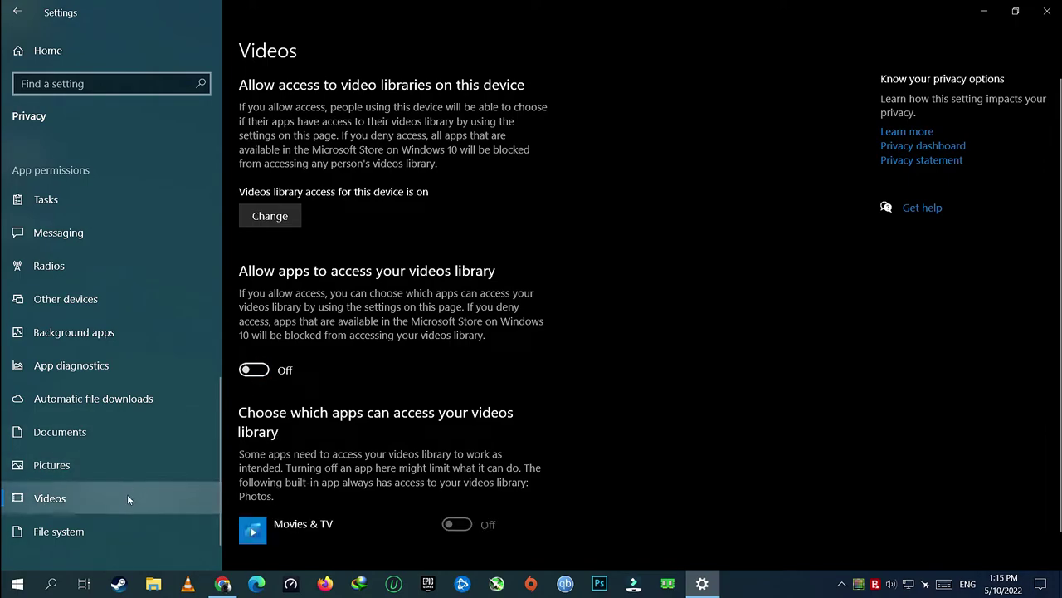
left_click(101, 528)
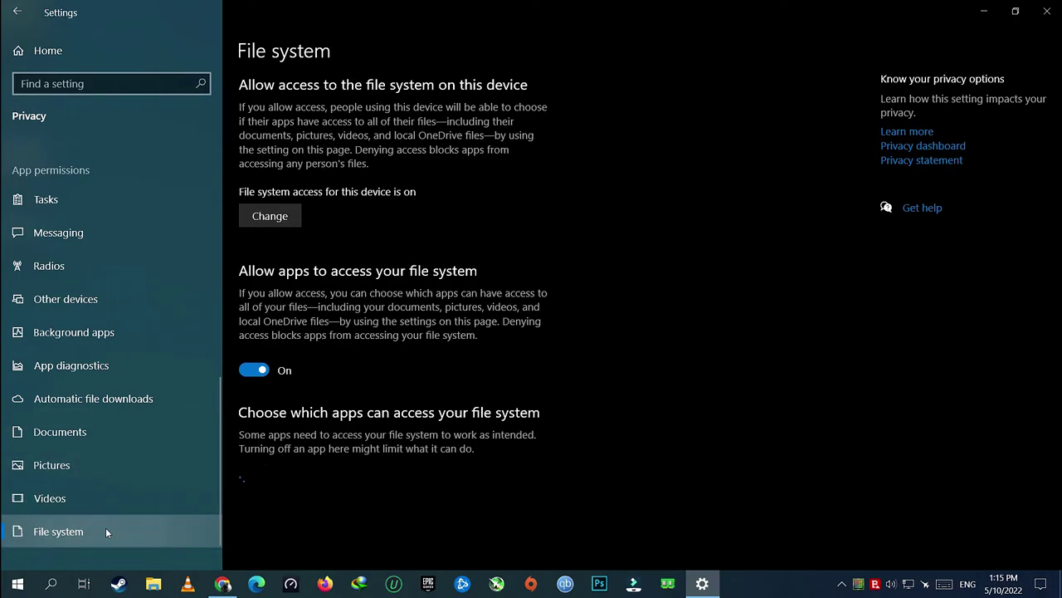
left_click(260, 375)
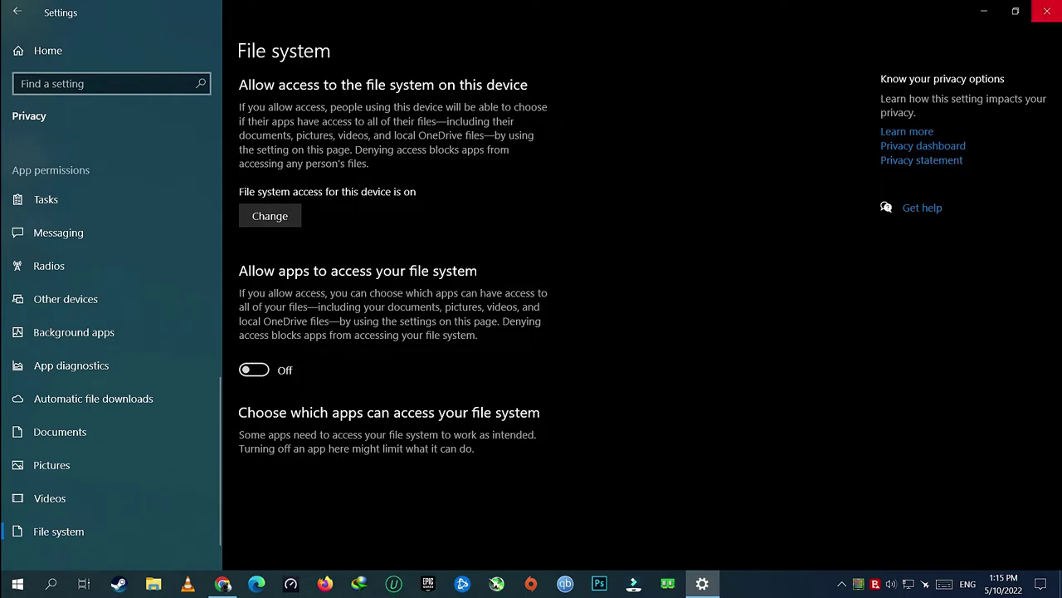
left_click(1046, 11)
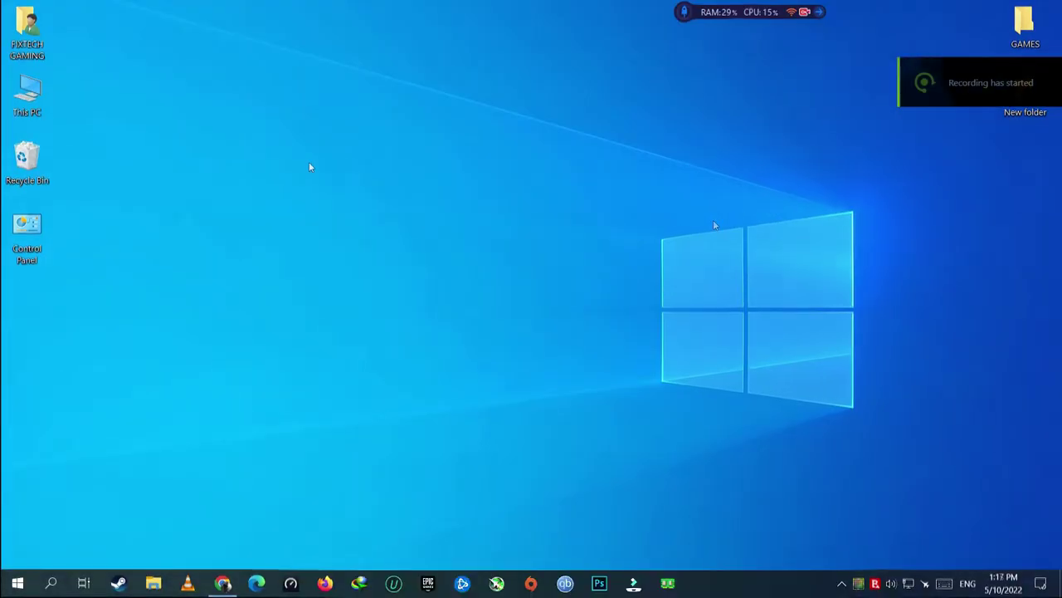
Search Windows for cmd and open Command Prompt as administrator, allowing it to make changes to the device.
left_click(50, 582)
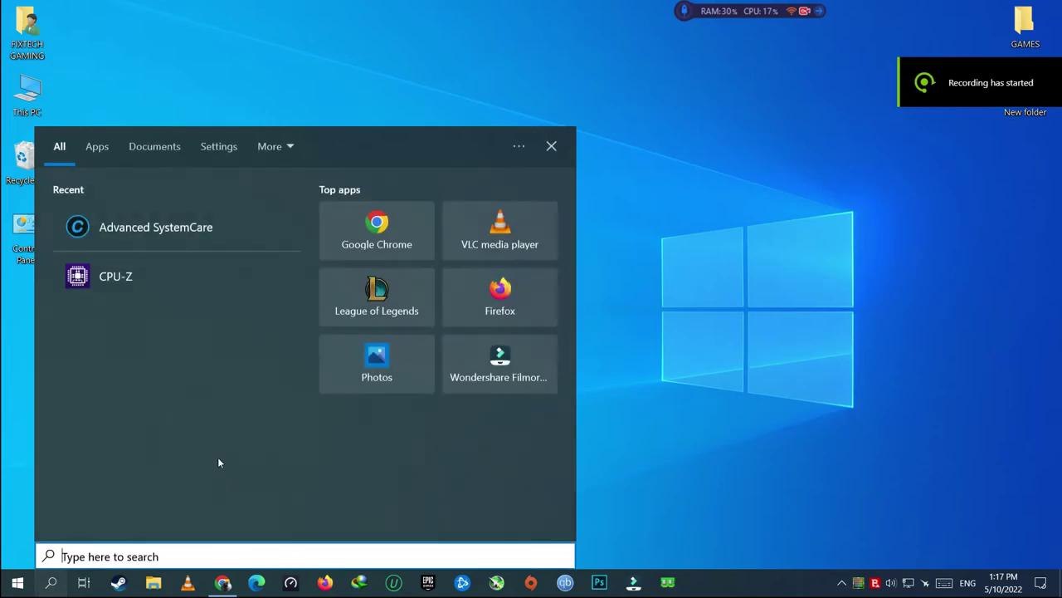
type("cmd")
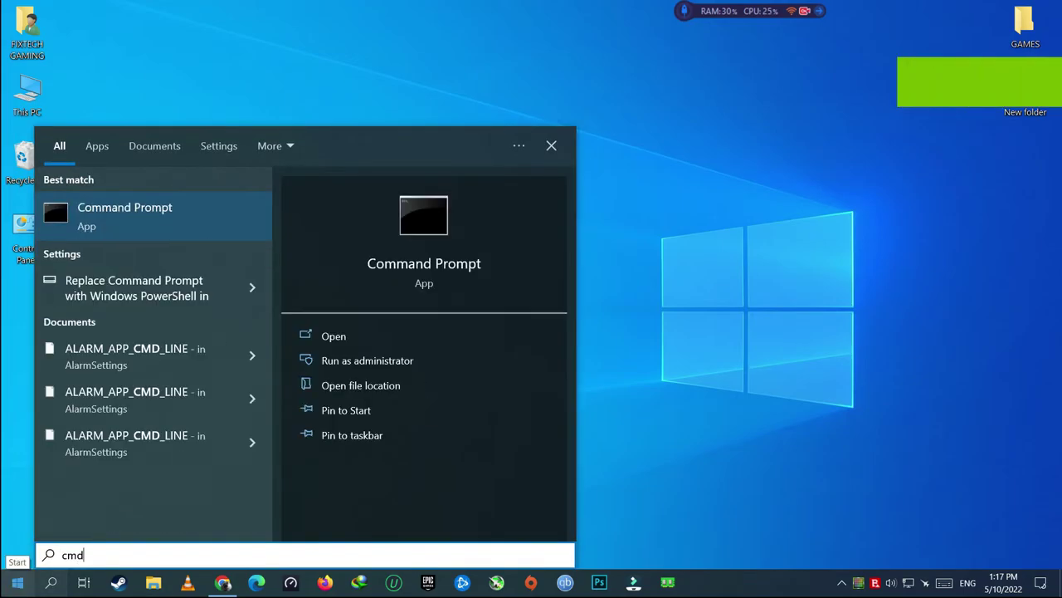
right_click(127, 218)
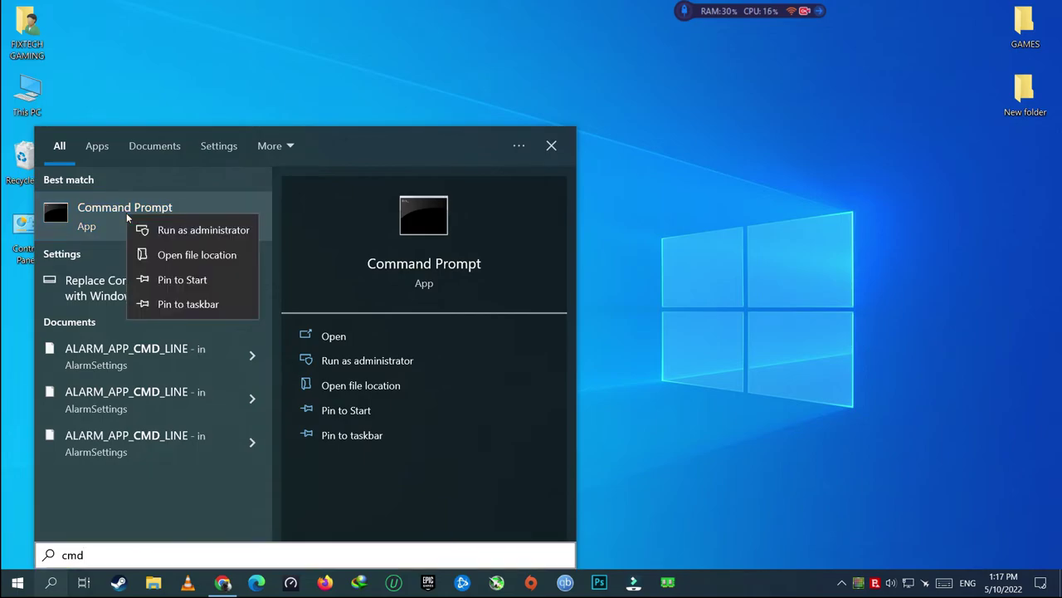
left_click(199, 235)
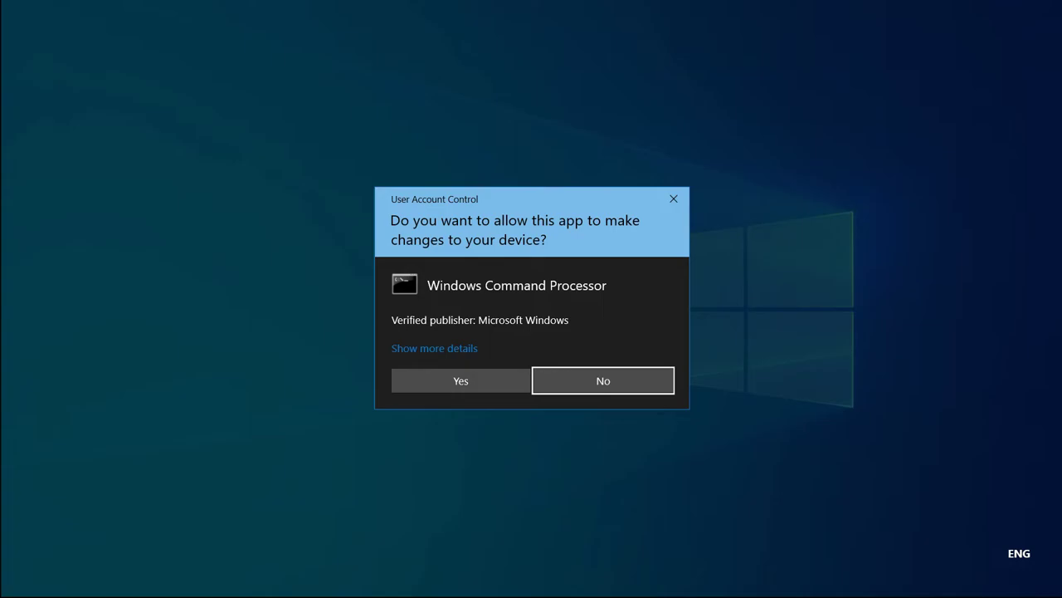
left_click(454, 379)
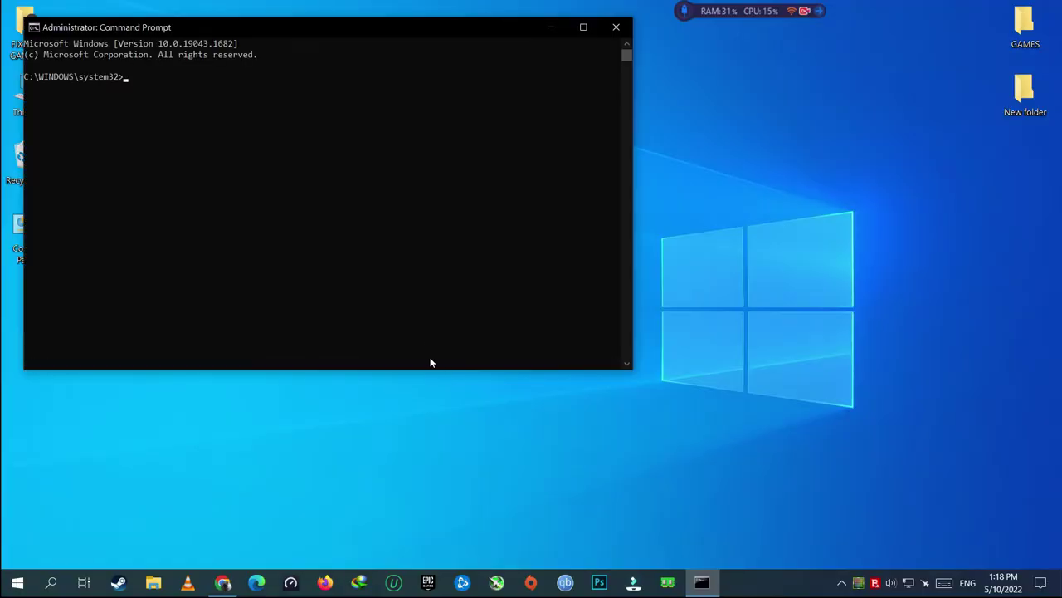
Run powercfg -duplicatescheme e9a42b02-d5df-448d-aa00-03f14749eb61 to add the Ultimate Performance power plan, and close Command Prompt.
right_click(150, 81)
key("Return")
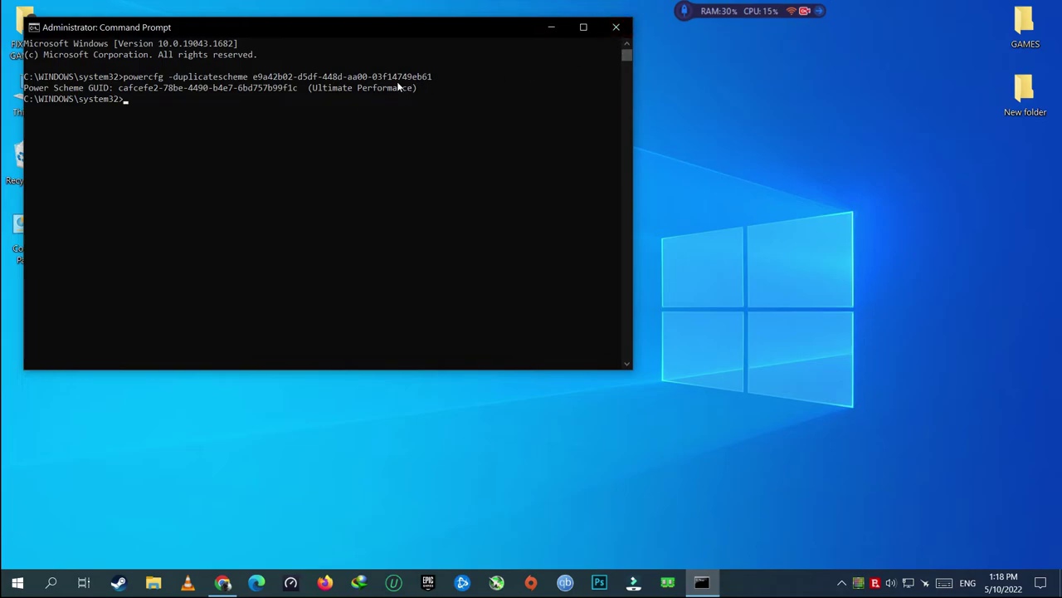
left_click(616, 28)
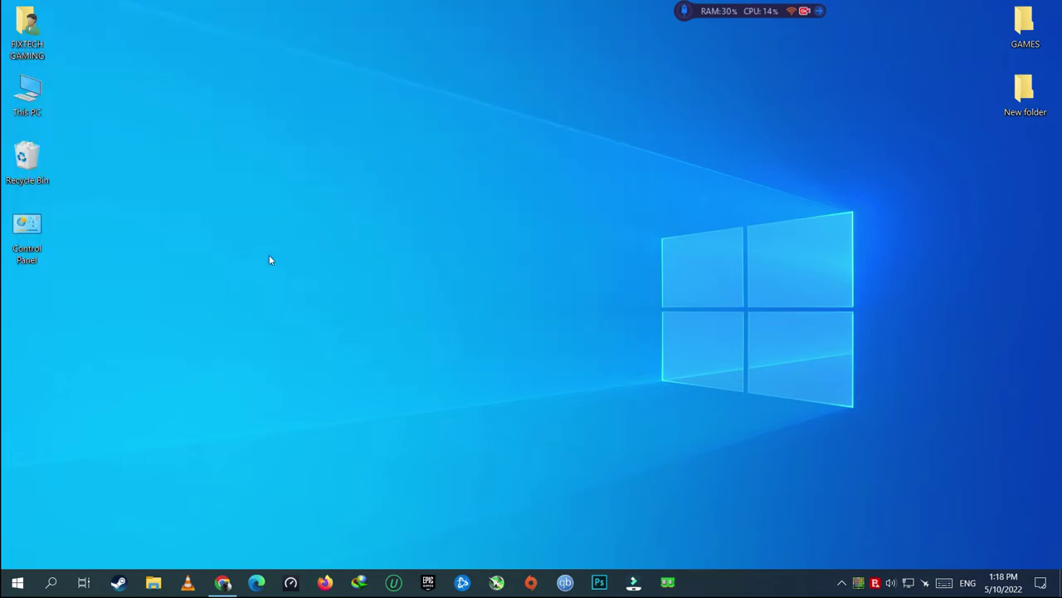
Activate the first Ultimate Performance plan in the Control Panel's Power Options and close the window.
double_click(45, 231)
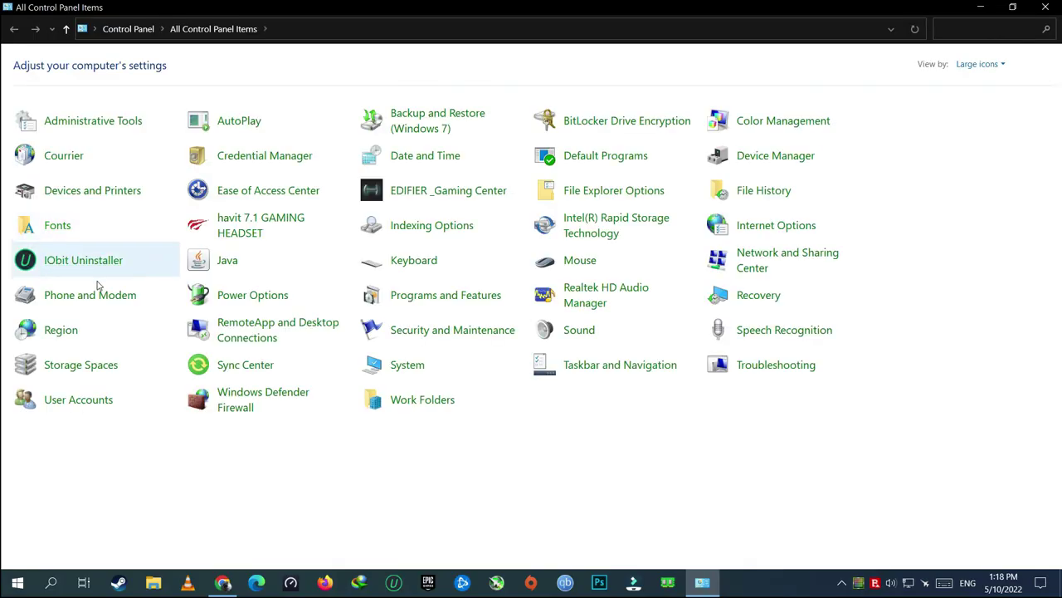
left_click(268, 307)
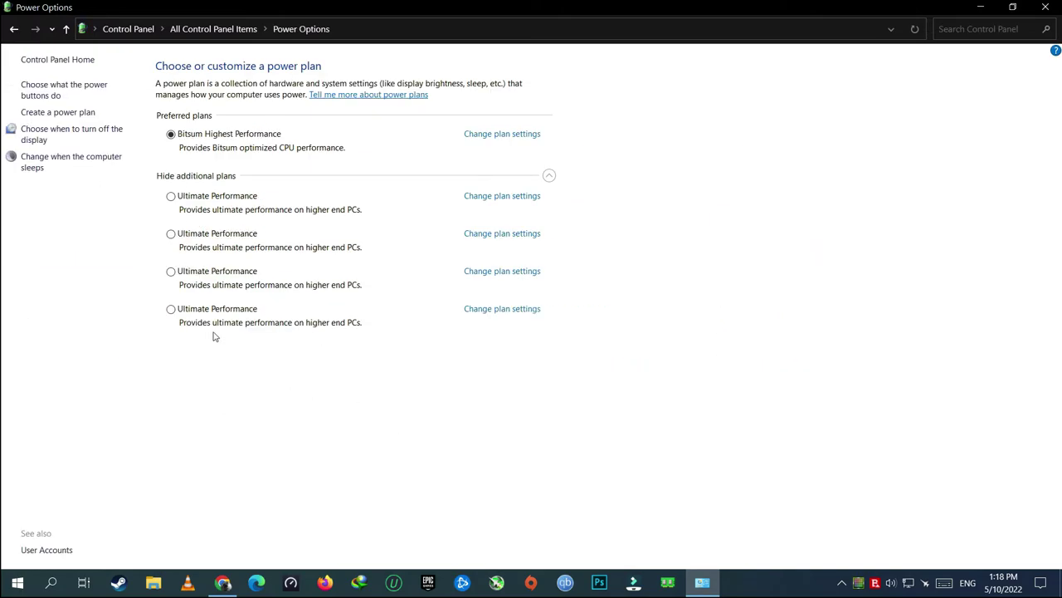
left_click(170, 197)
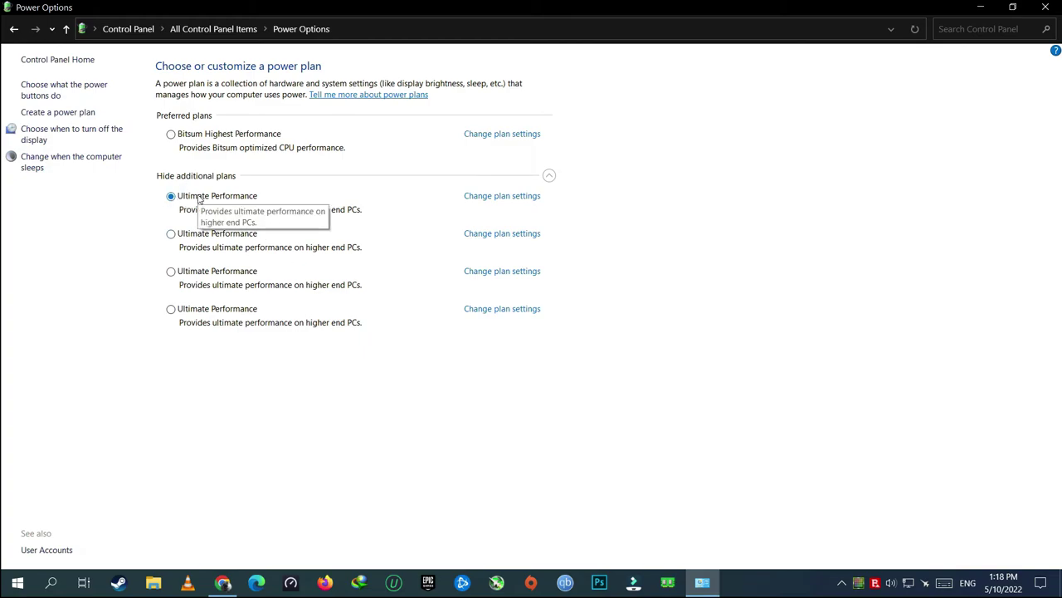
left_click(1054, 7)
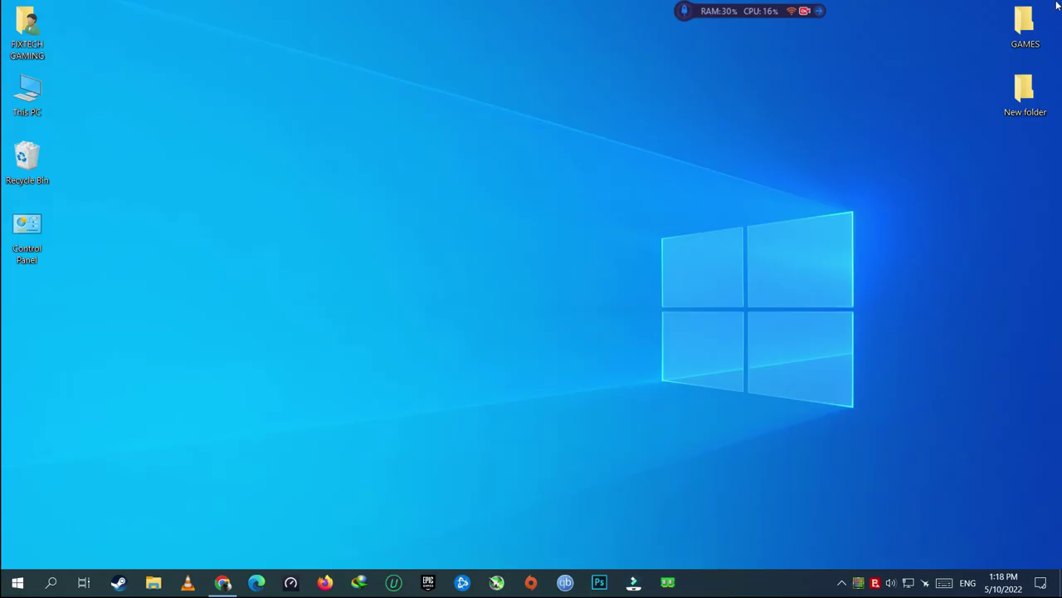